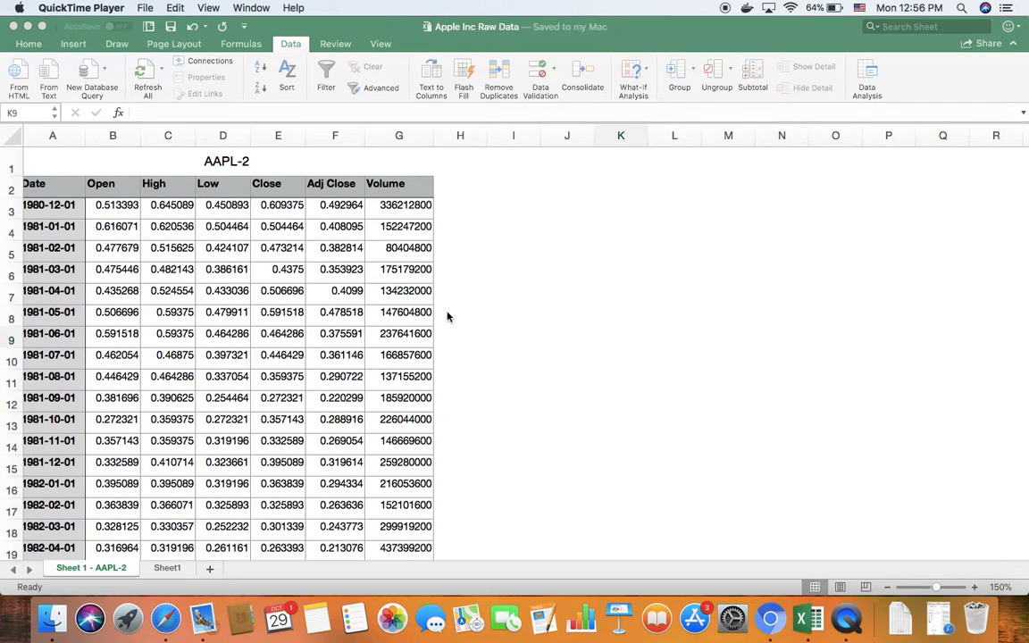
Switch to Safari, expand its window to full screen, and open the Google home page in a new tab.
left_click(169, 622)
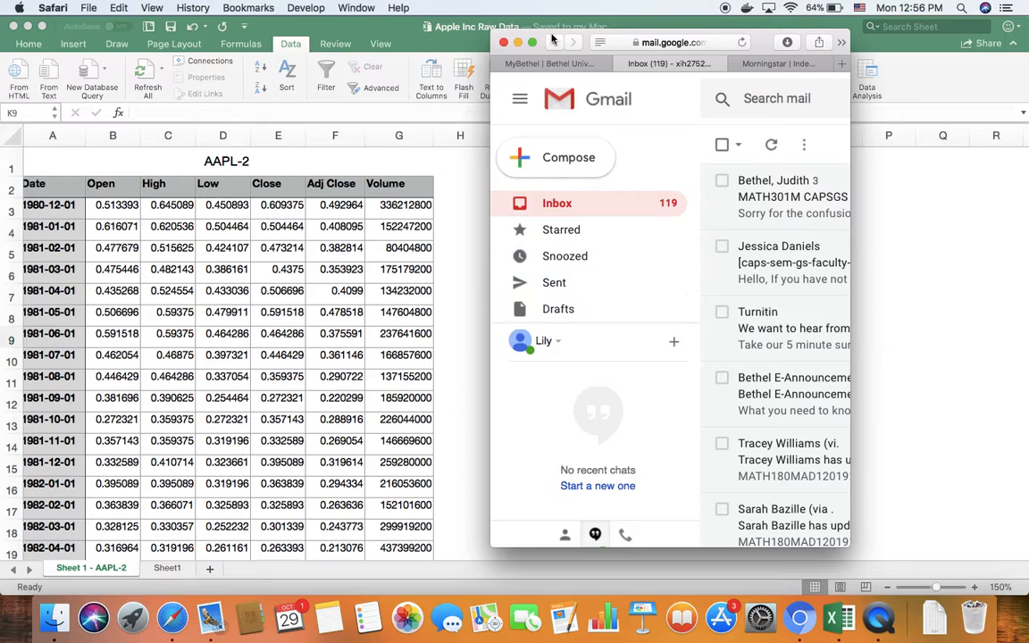
left_click(532, 43)
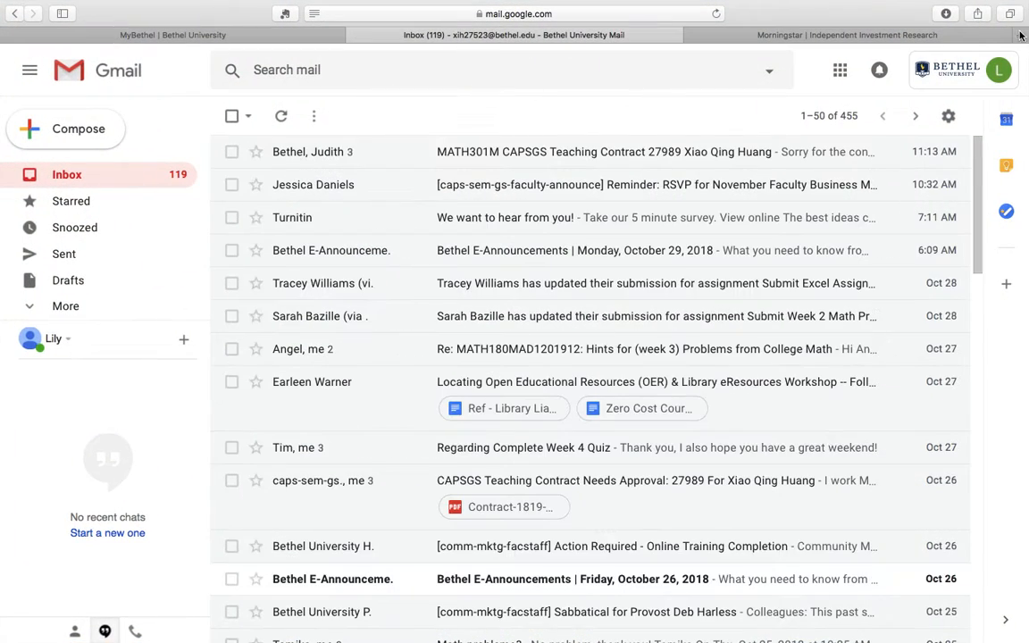
left_click(1021, 37)
left_click(679, 103)
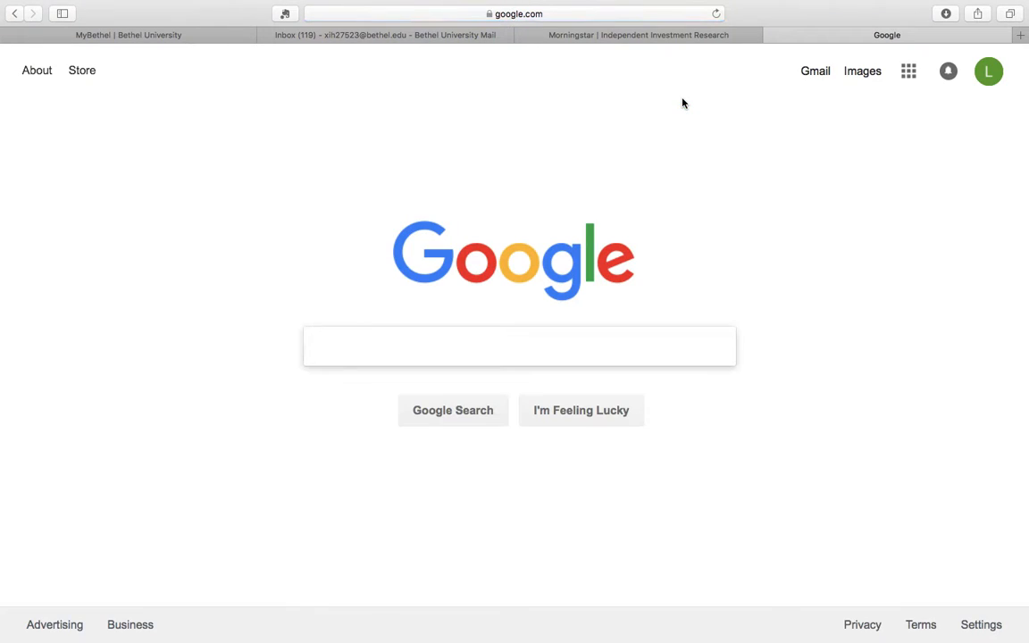
Search Google for "yahoo finance" and open the main Yahoo Finance site from the results.
type("yahoo ")
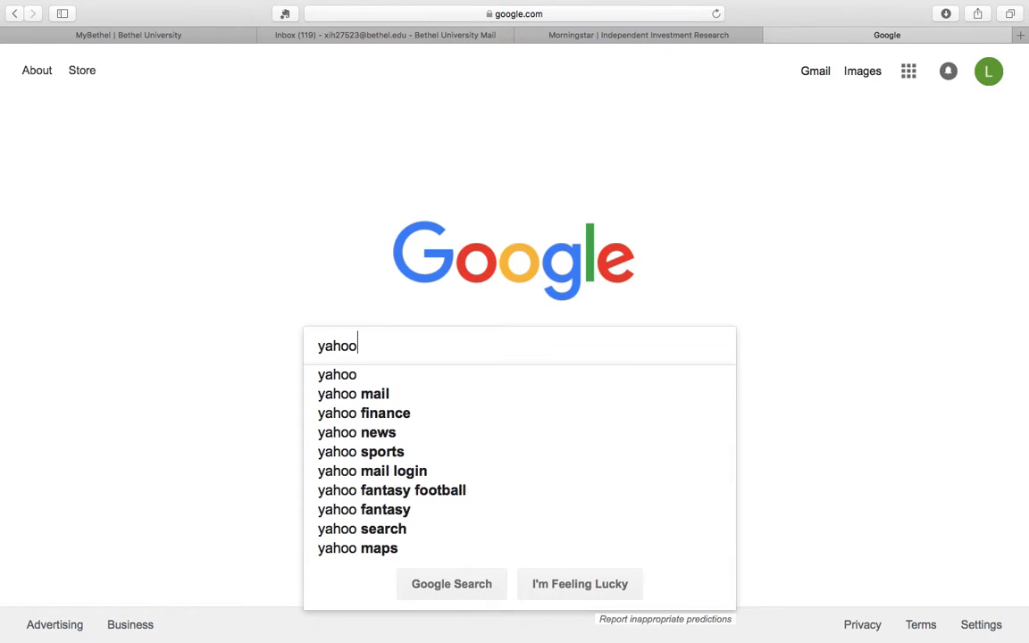
type("f")
left_click(379, 374)
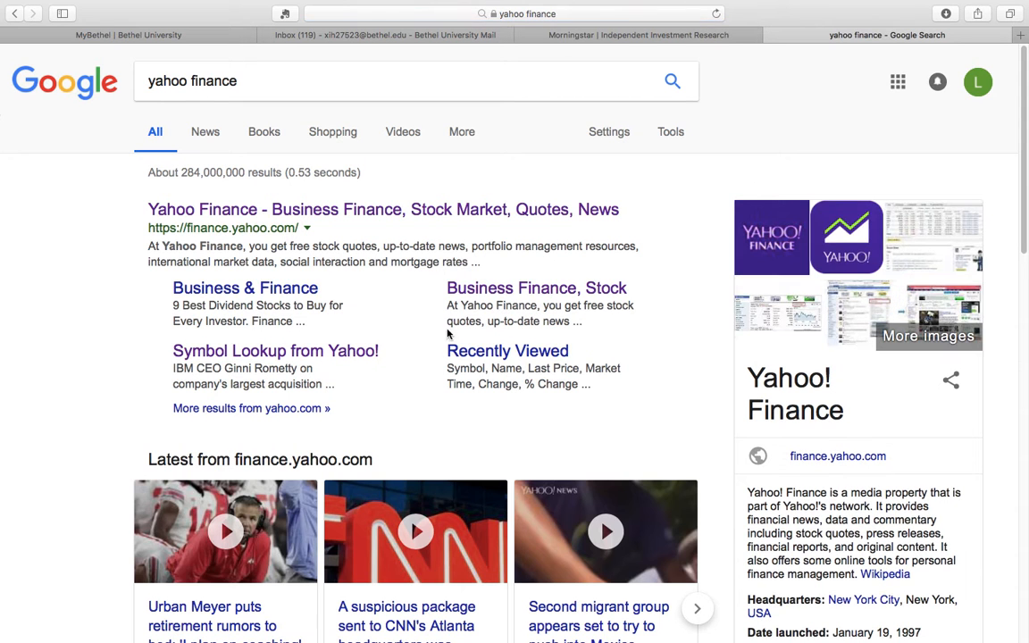
left_click(300, 211)
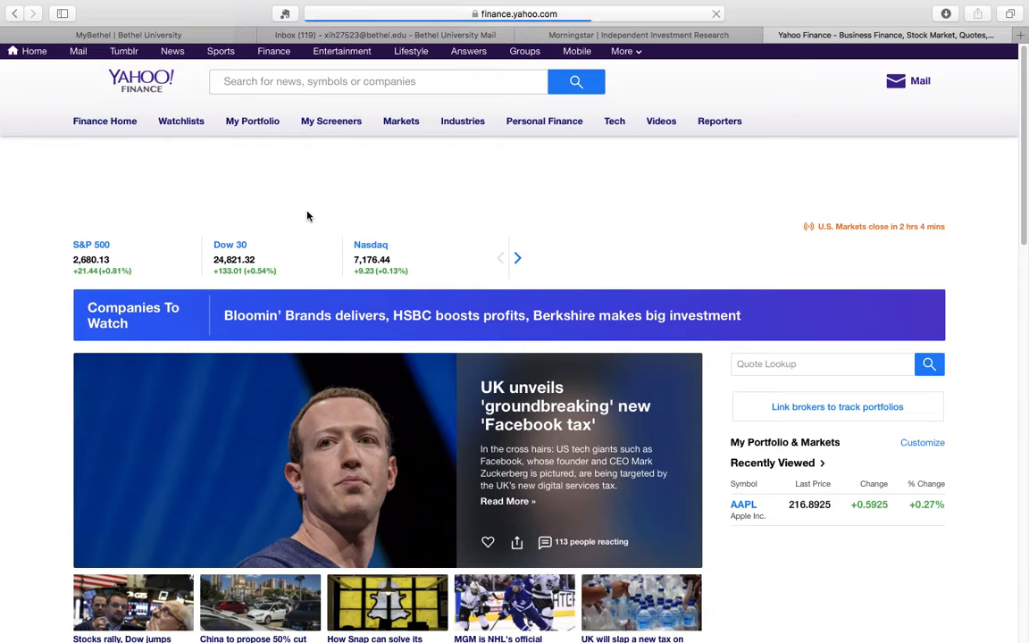
Search Yahoo Finance for "apple inc" and open the quote page of the AAPL stock listed on NMS.
left_click(238, 81)
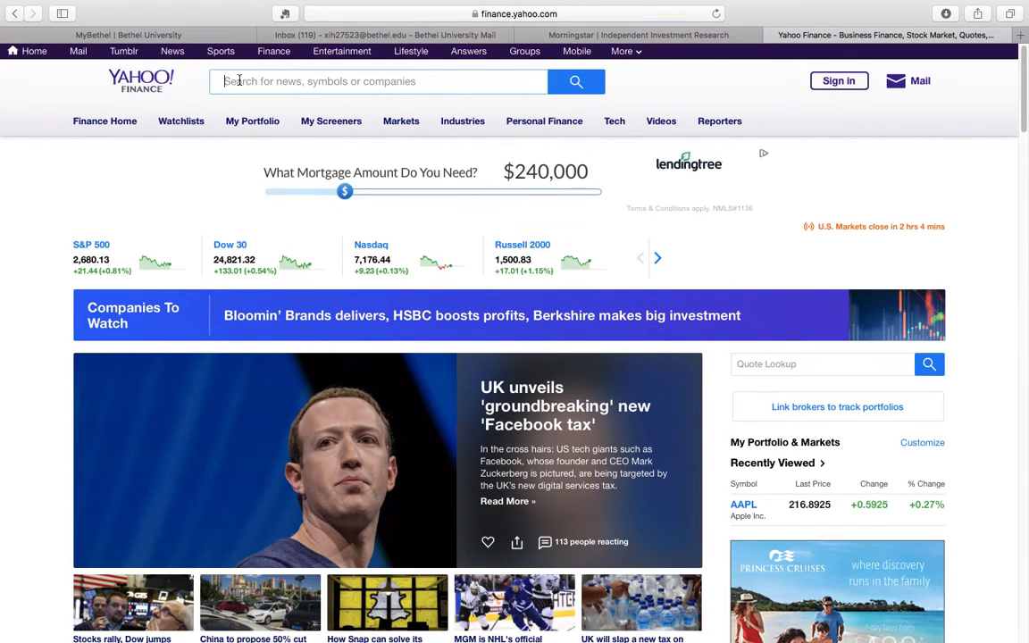
type("a")
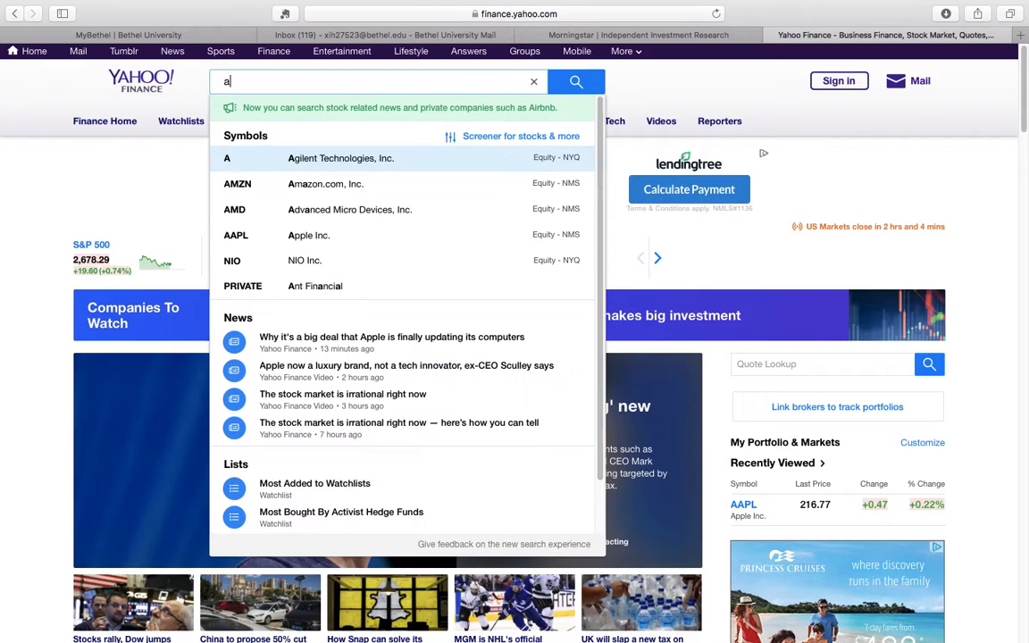
type("pple ")
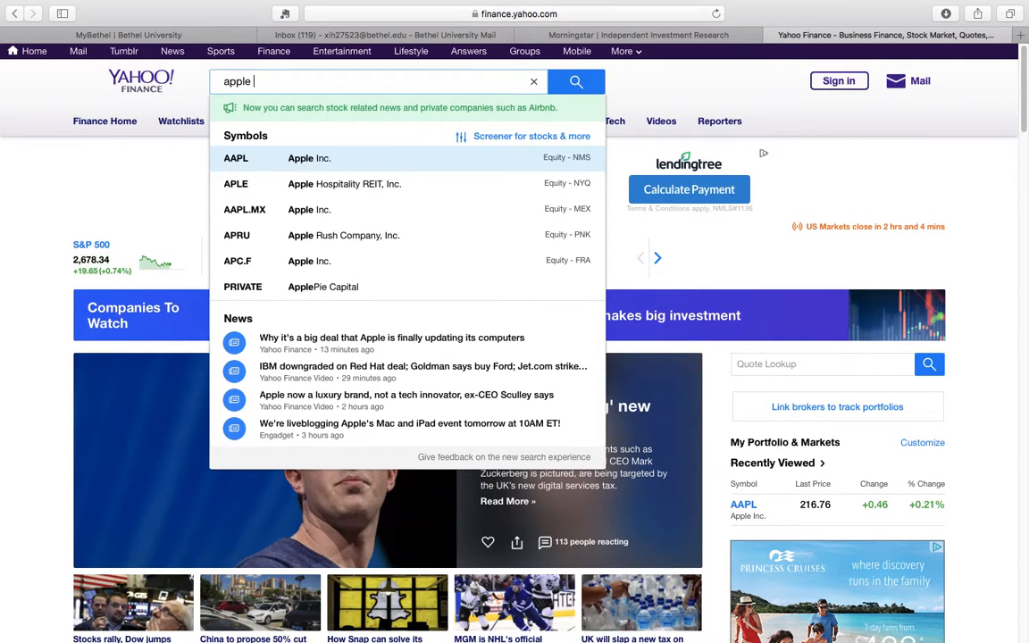
type("inc")
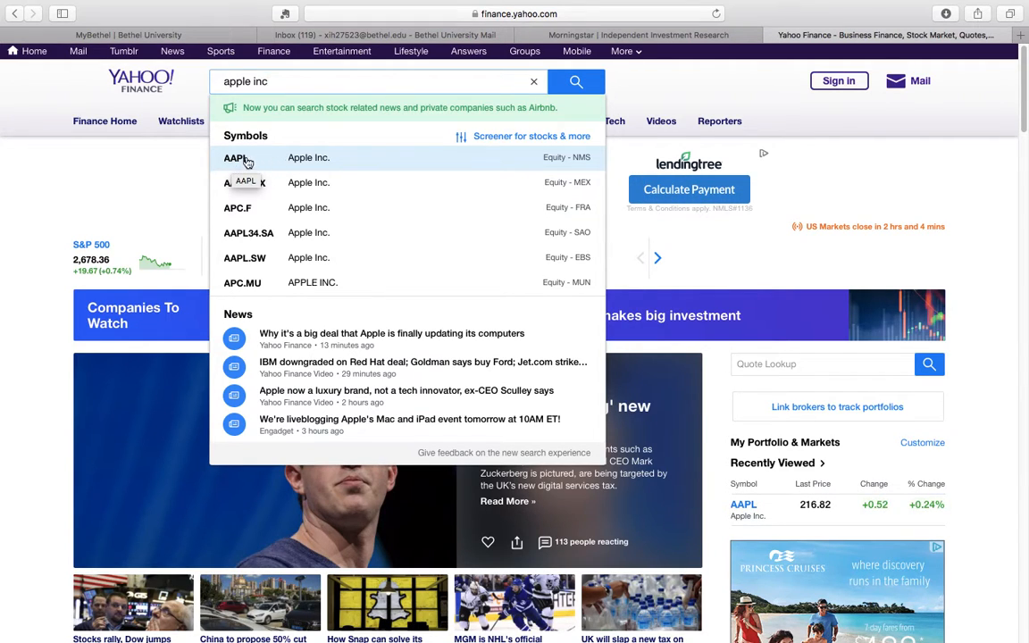
left_click(237, 158)
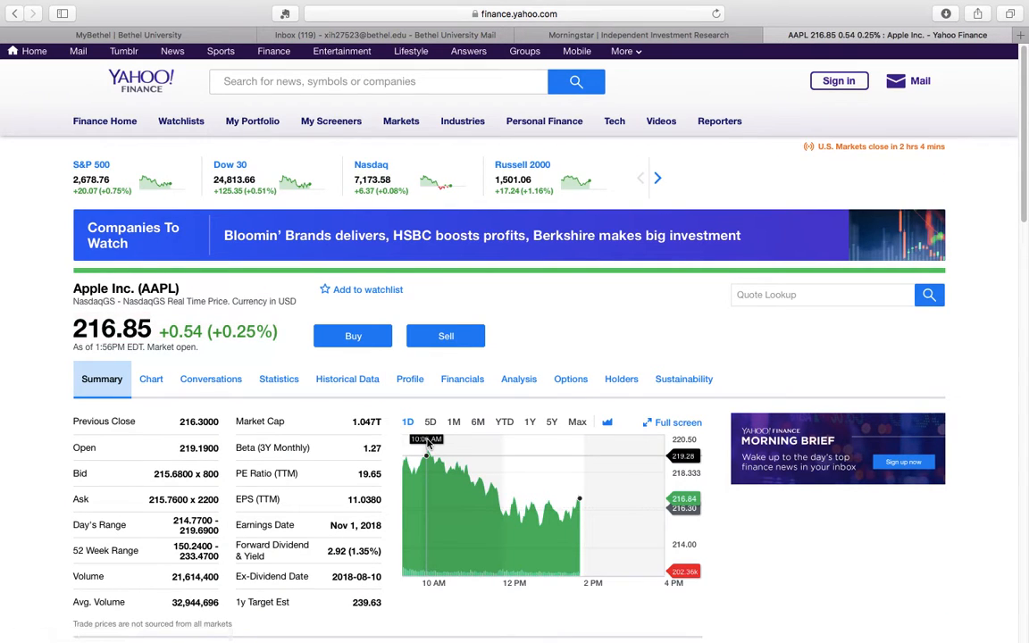
Look over the Apple Inc. stock summary and open its historical data.
scroll(347, 401, "down", 3)
scroll(347, 401, "up", 3)
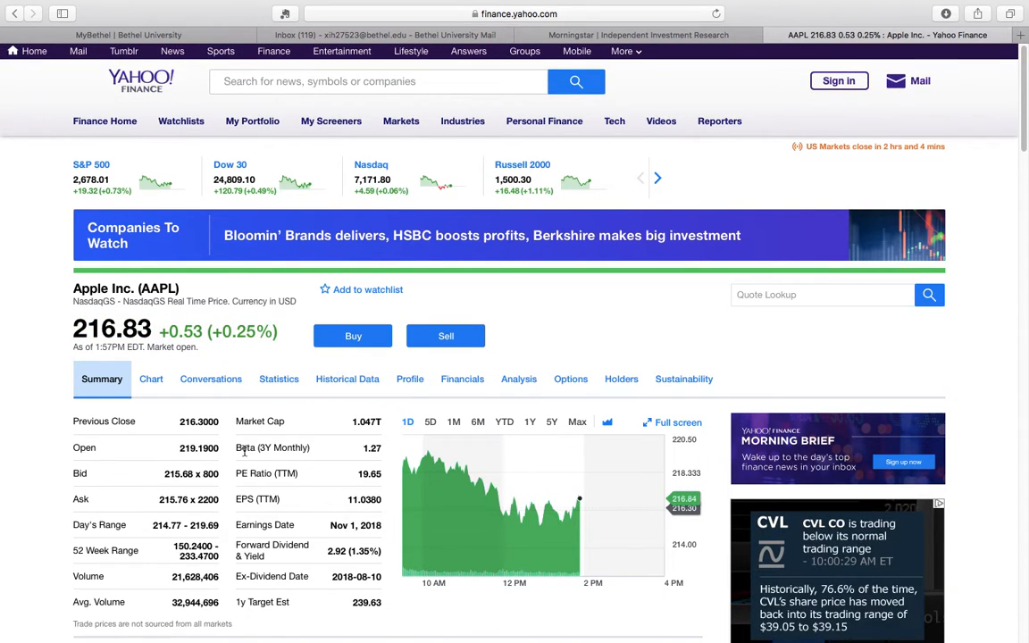
scroll(228, 420, "down", 1)
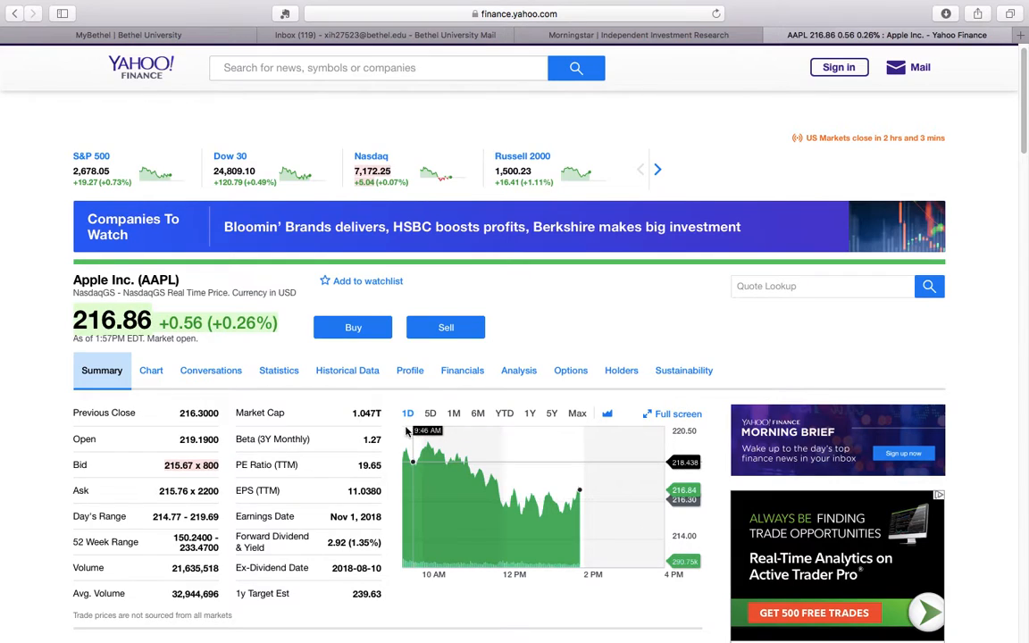
left_click(333, 377)
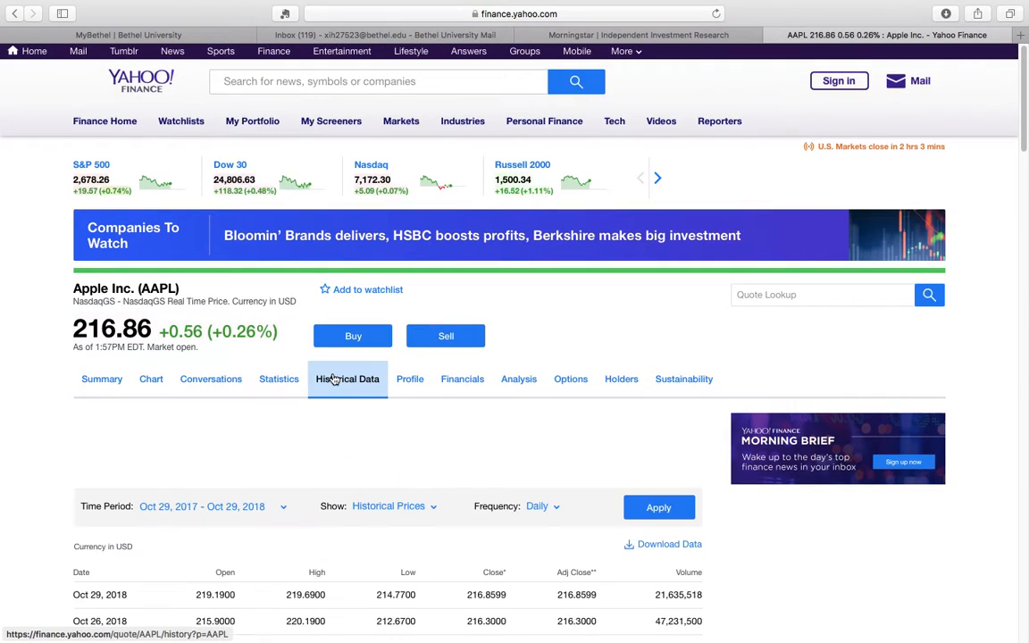
Examine the daily historical price table for Apple, including its dates, price columns and filter options.
scroll(334, 378, "down", 5)
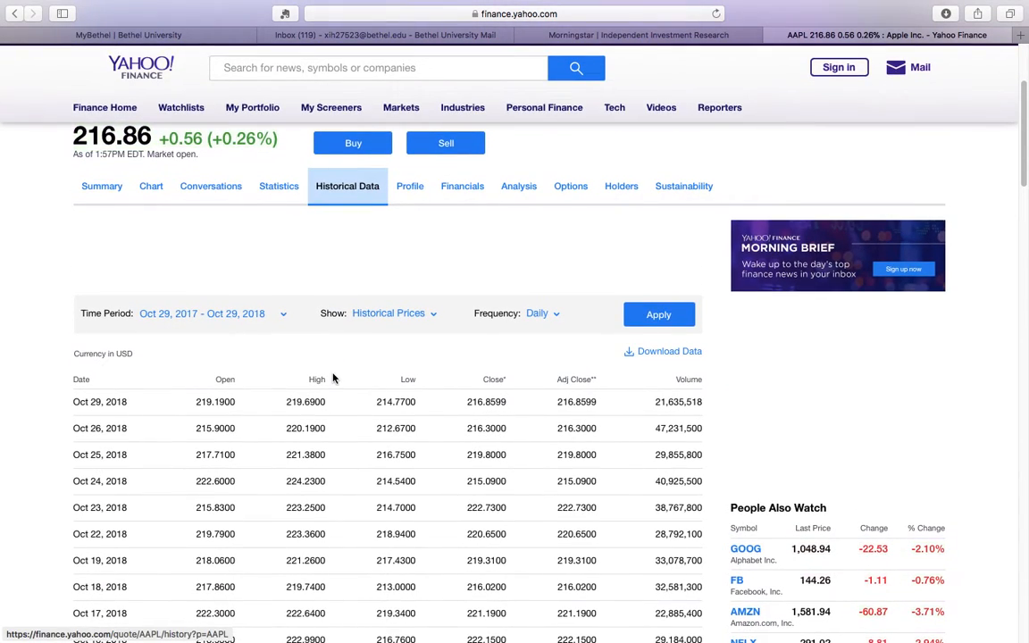
scroll(333, 379, "down", 3)
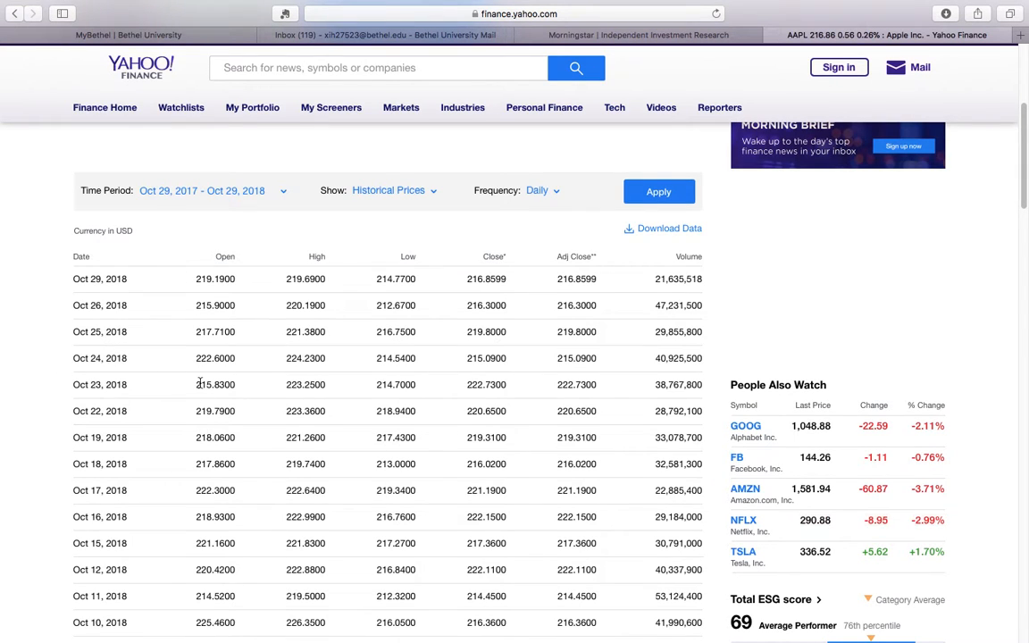
scroll(199, 382, "down", 7)
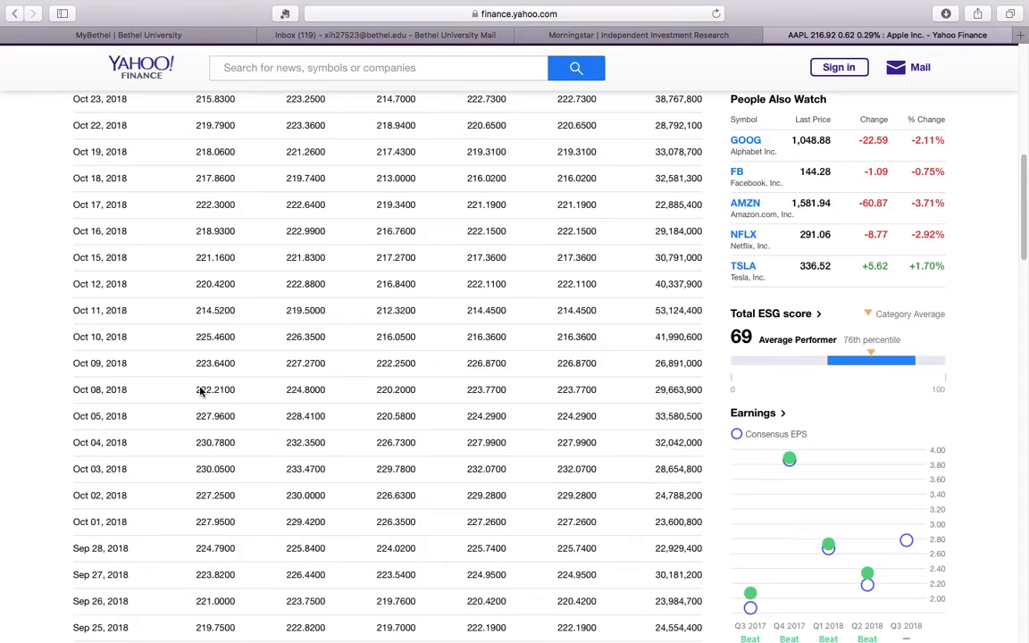
scroll(174, 434, "down", 20)
scroll(176, 435, "down", 15)
scroll(176, 435, "up", 12)
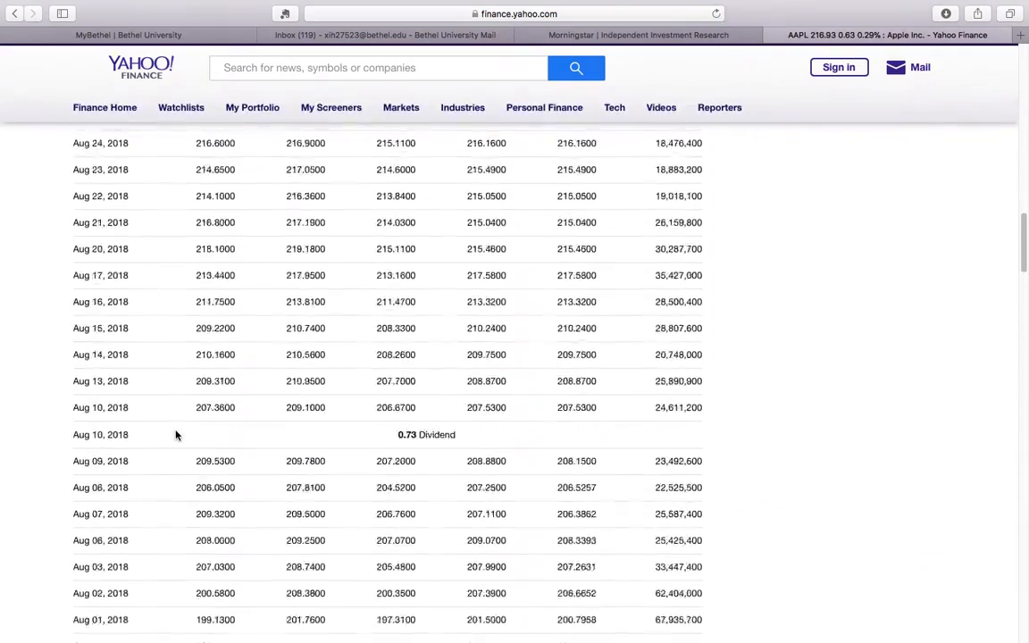
scroll(176, 435, "up", 20)
scroll(176, 434, "down", 5)
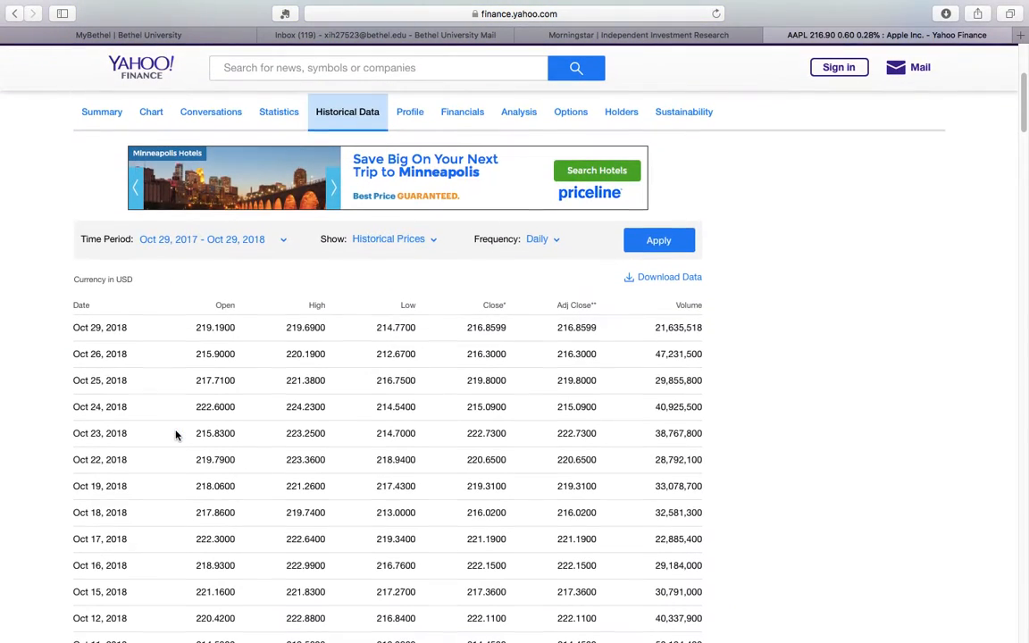
scroll(255, 357, "up", 1)
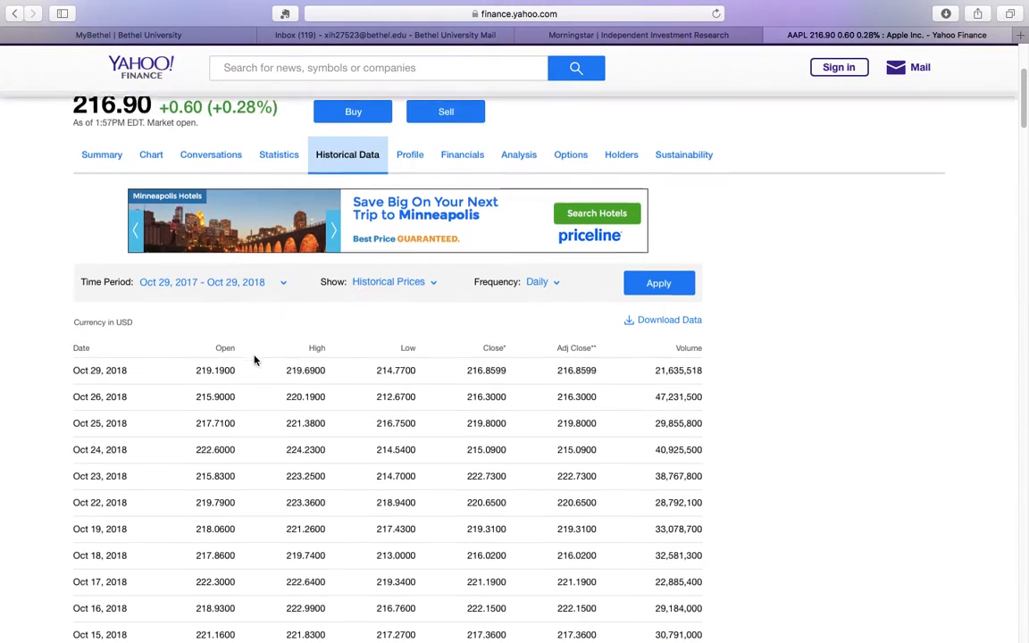
scroll(254, 360, "up", 1)
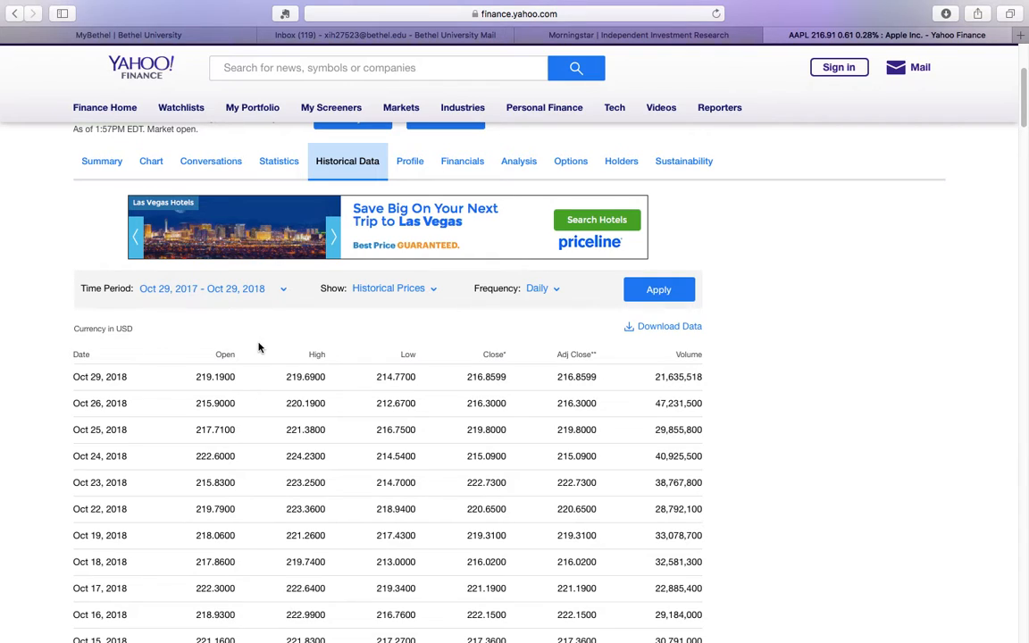
Set the time period of the historical data to Max, from 12/12/1980 to 10/29/2018.
left_click(283, 291)
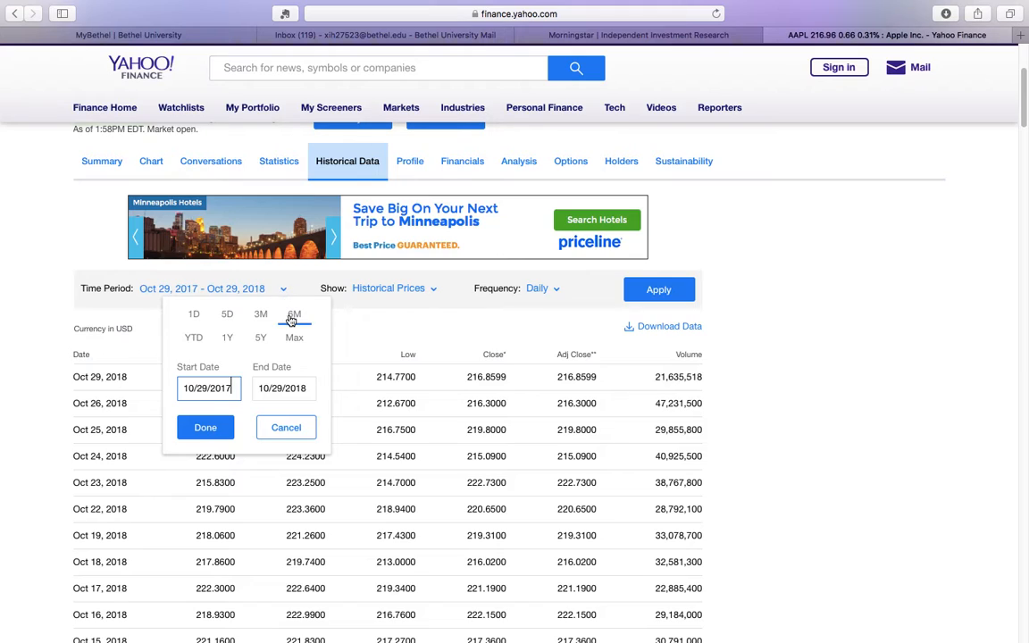
left_click(294, 340)
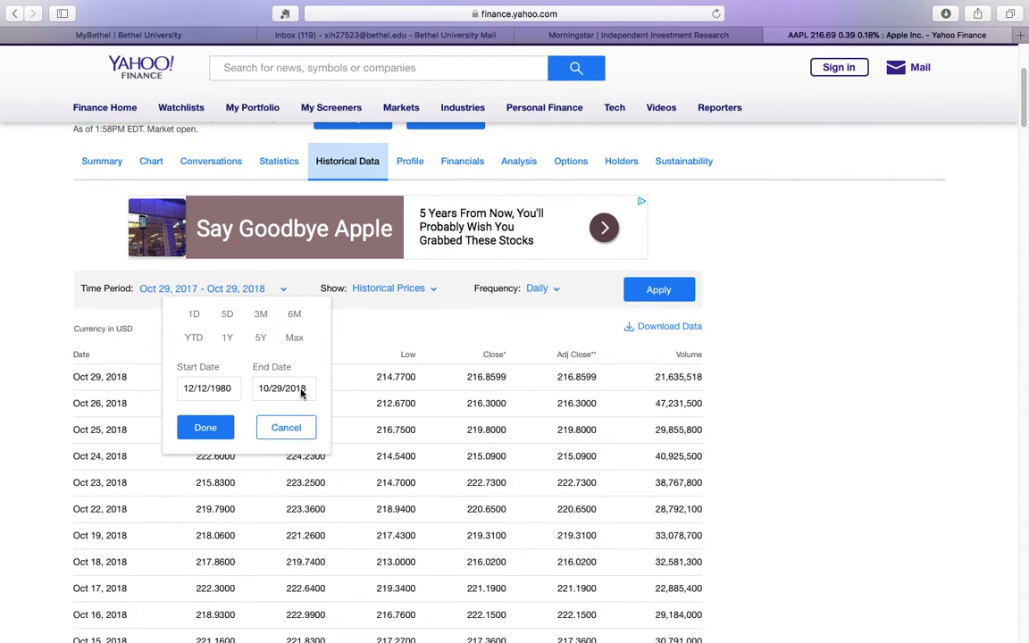
left_click(206, 429)
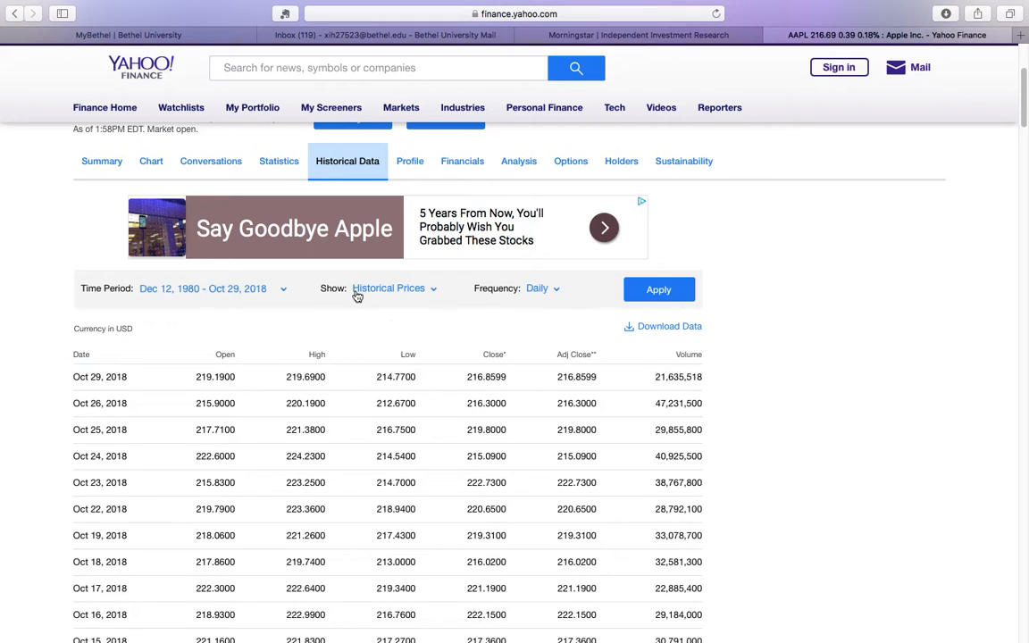
Show Historical Prices at Monthly frequency and apply the filter settings to the table.
left_click(434, 290)
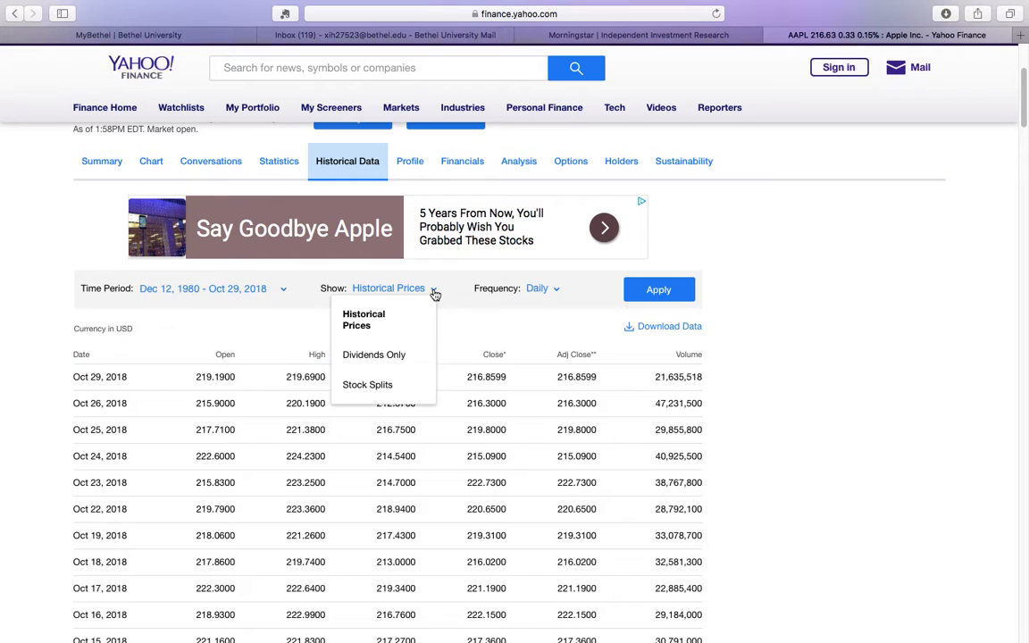
left_click(368, 321)
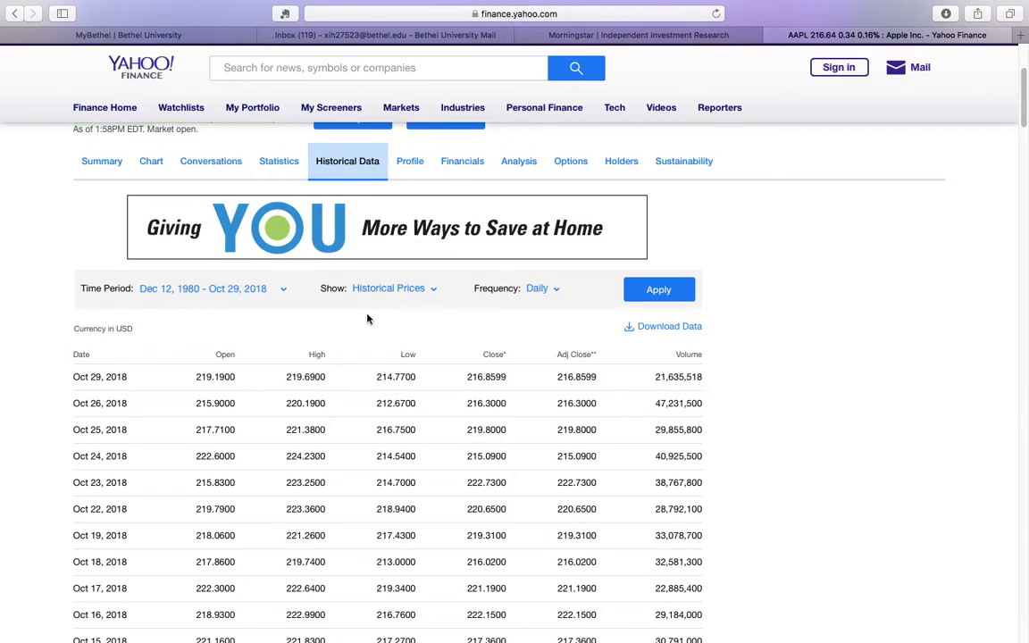
left_click(557, 291)
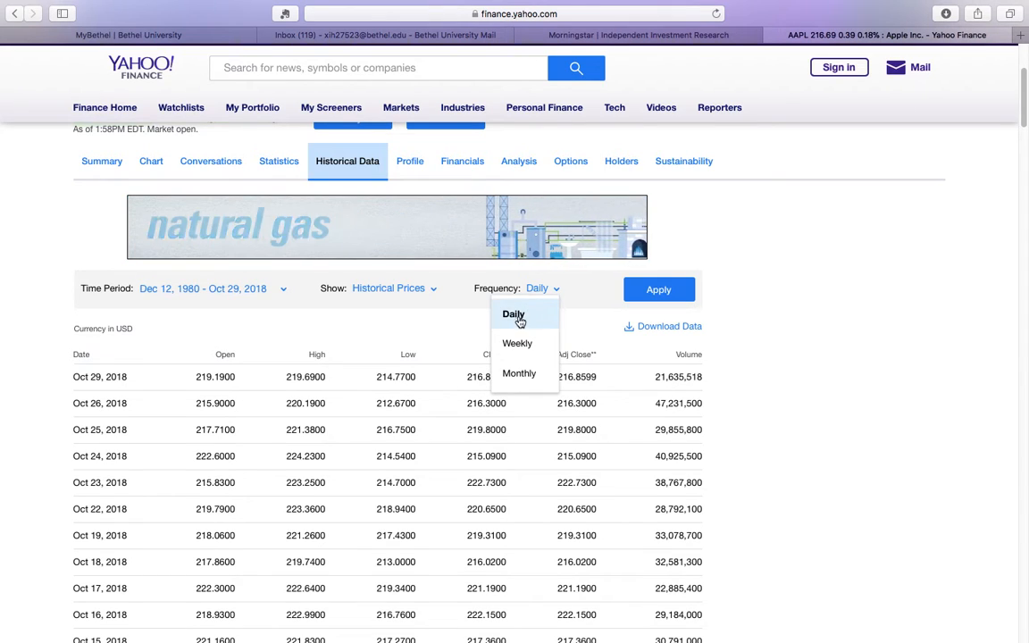
left_click(519, 375)
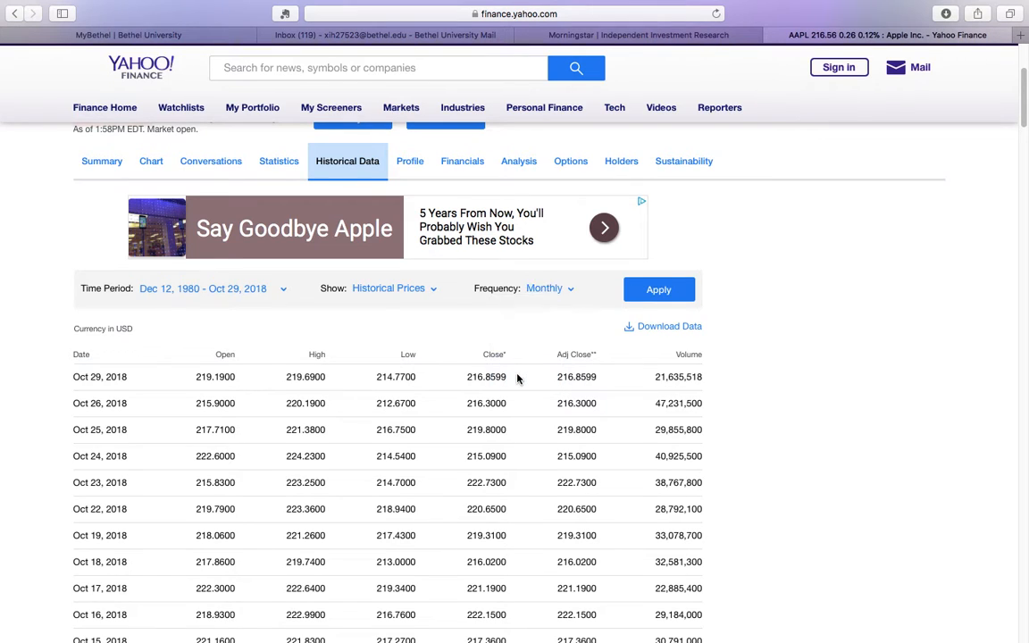
left_click(660, 291)
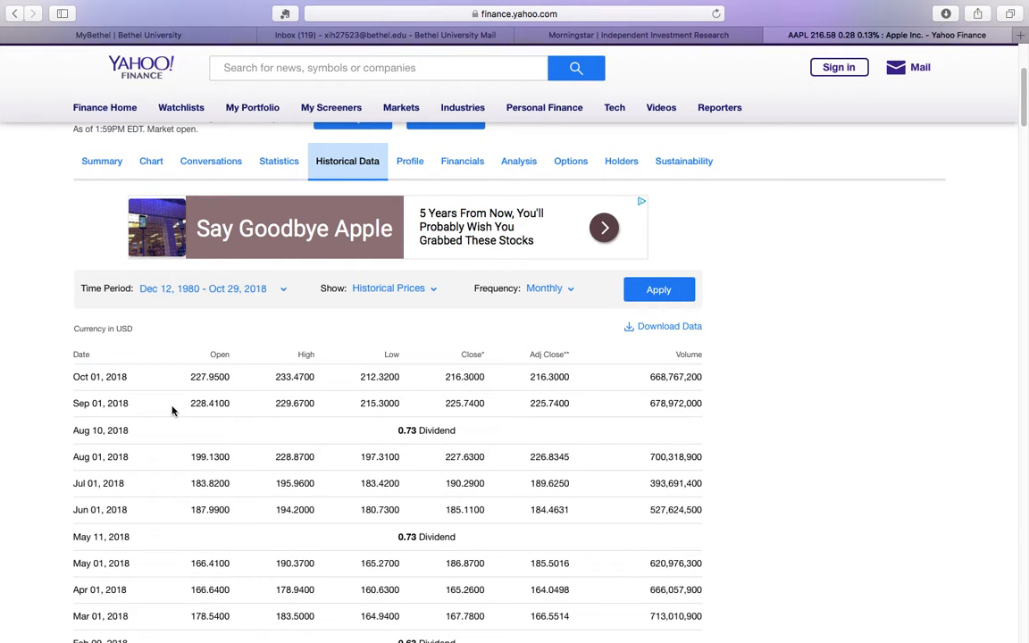
Examine the dates and rows of the monthly Apple price table.
scroll(223, 442, "down", 5)
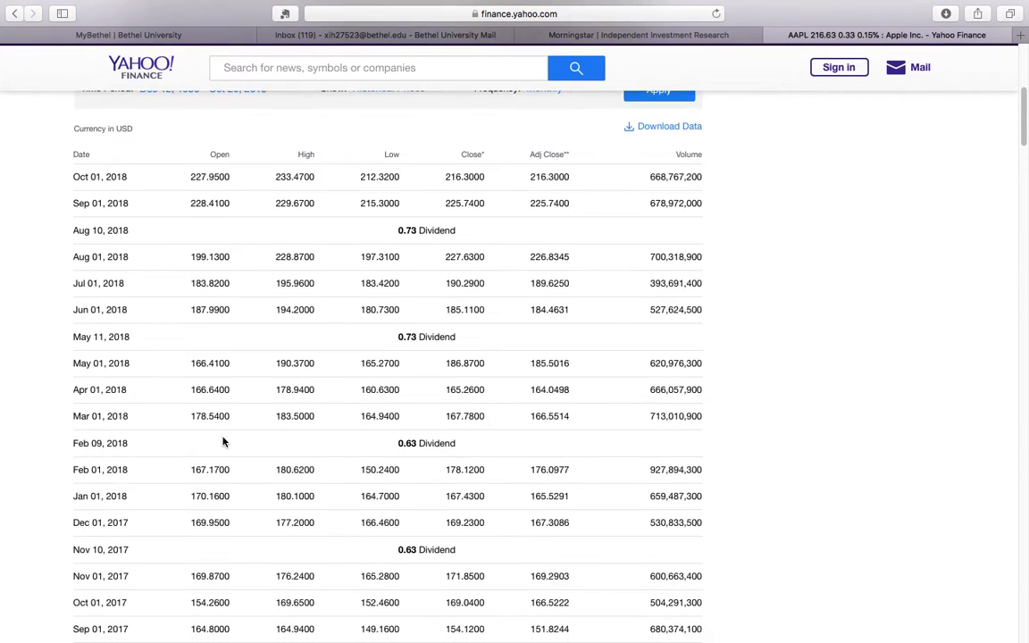
scroll(223, 441, "up", 4)
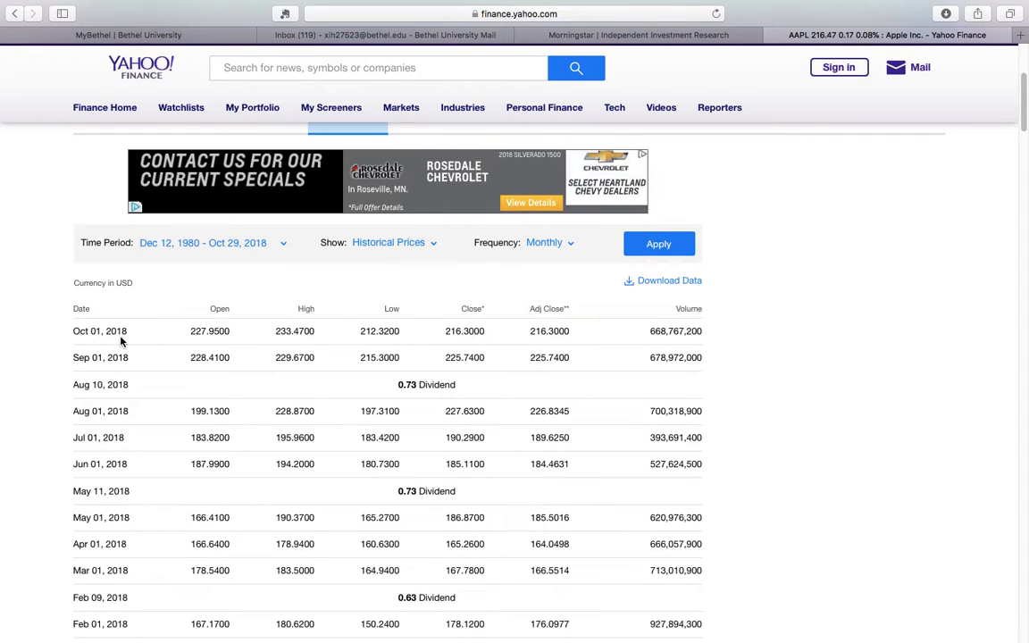
scroll(122, 340, "down", 1)
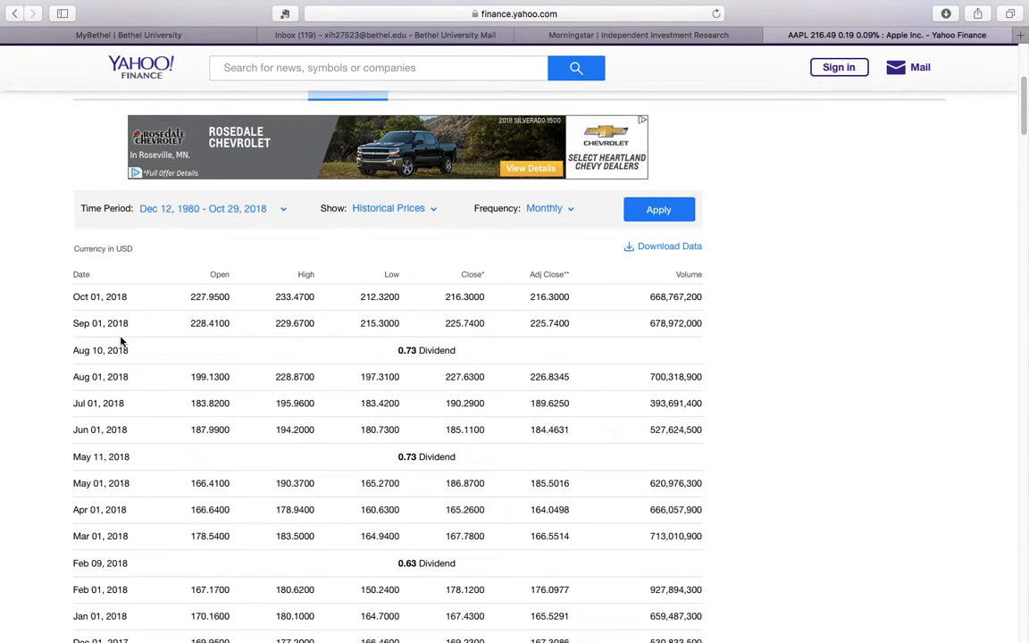
scroll(101, 390, "down", 4)
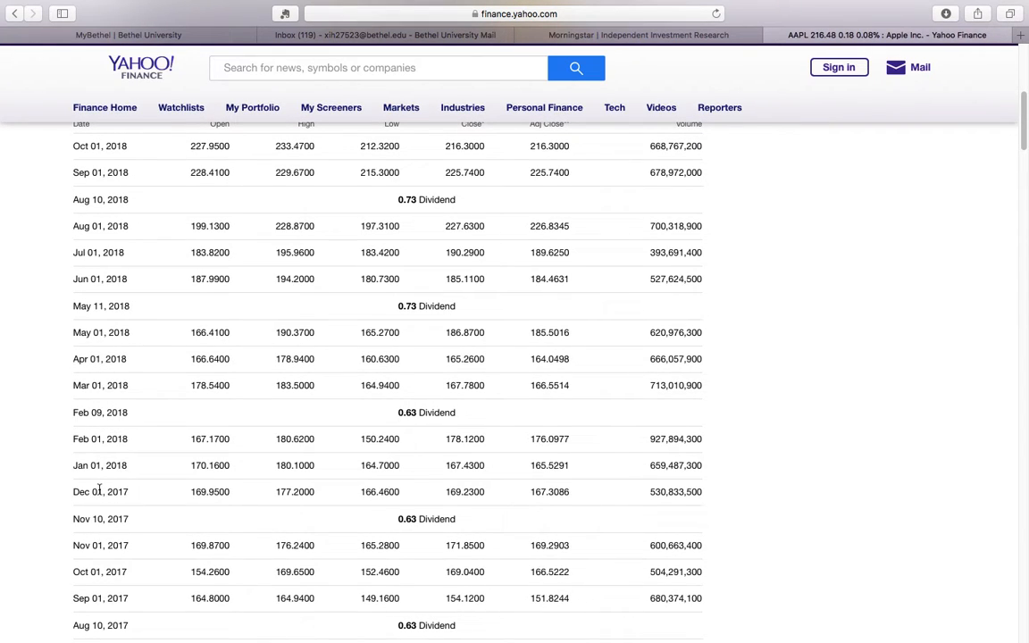
scroll(101, 488, "down", 15)
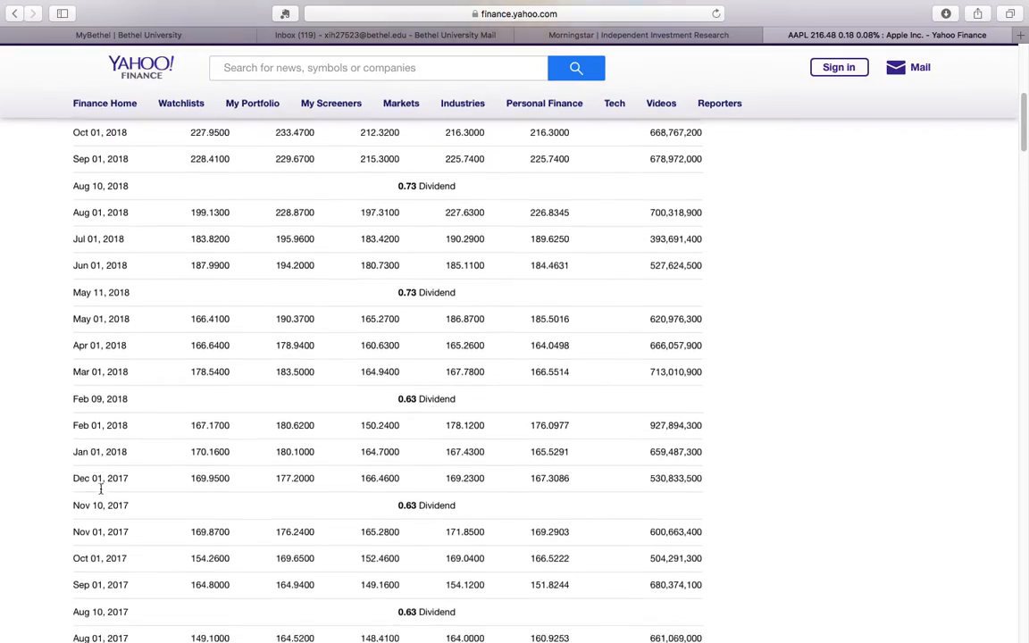
scroll(101, 488, "up", 20)
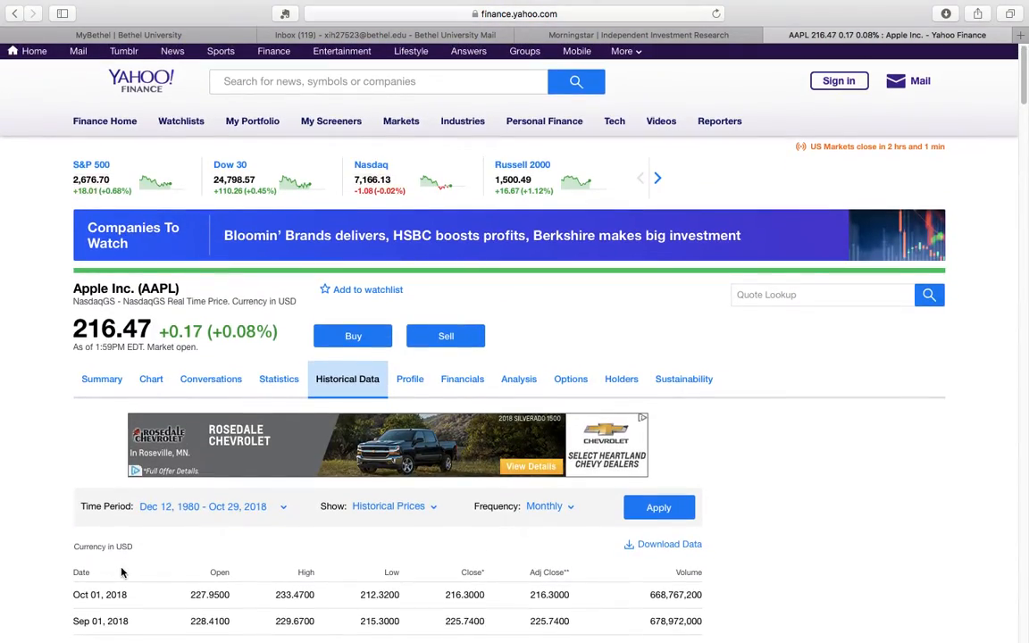
Download Apple's monthly historical price data for Dec 12, 1980 to Oct 29, 2018.
scroll(126, 527, "down", 10)
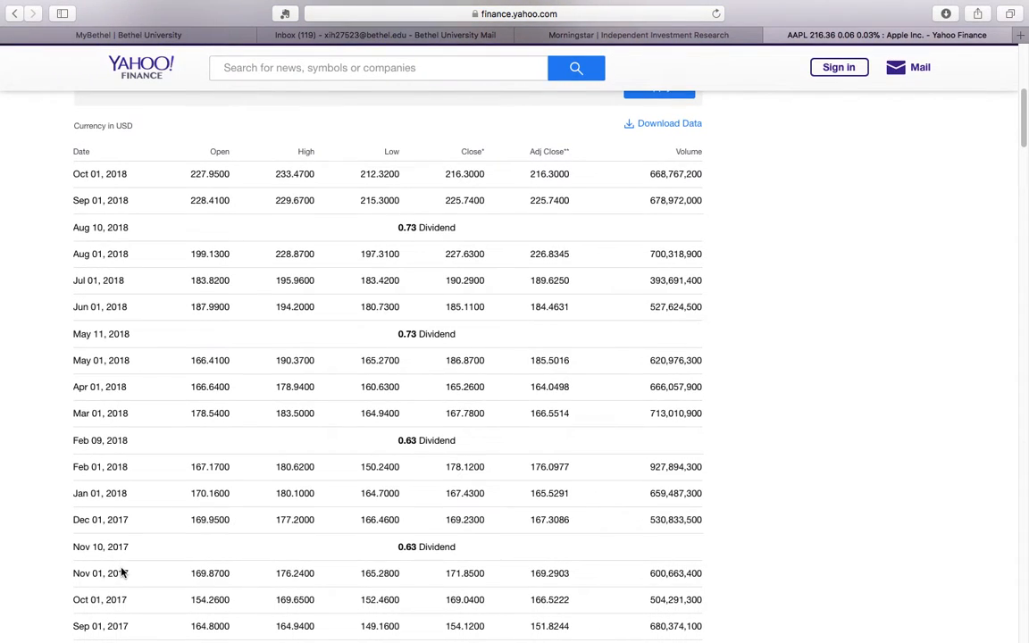
scroll(122, 572, "up", 5)
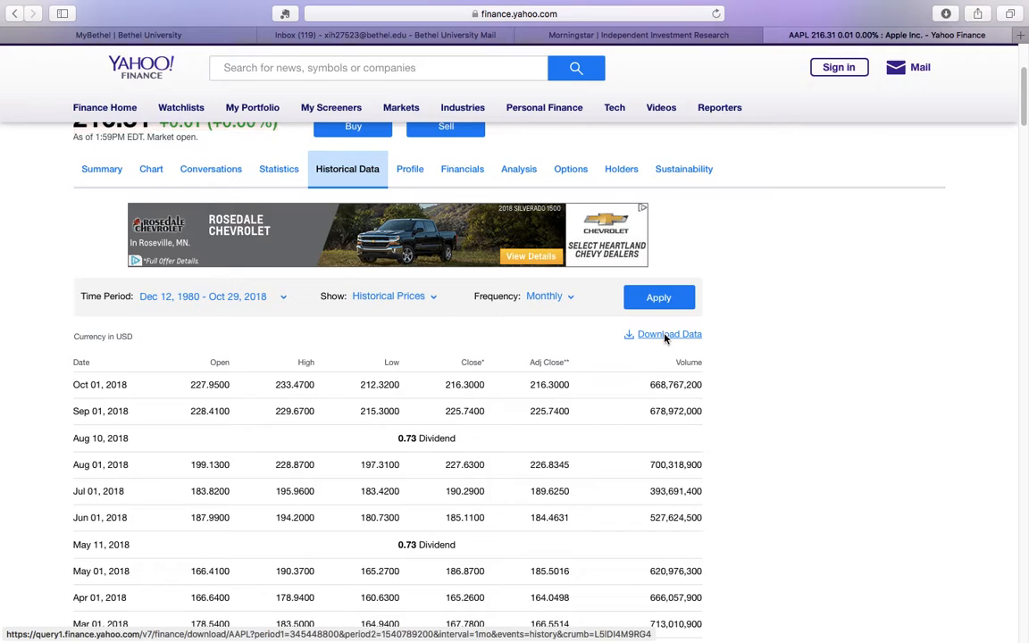
left_click(665, 338)
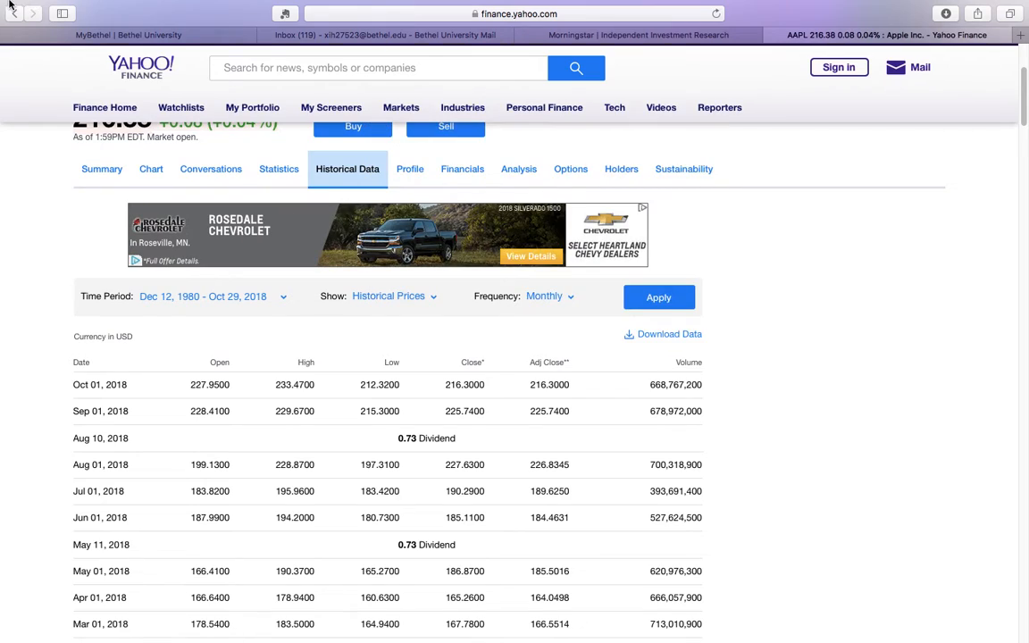
Open the downloaded AAPL-4.csv file in Numbers.
mouse_move(13, 4)
left_click(42, 30)
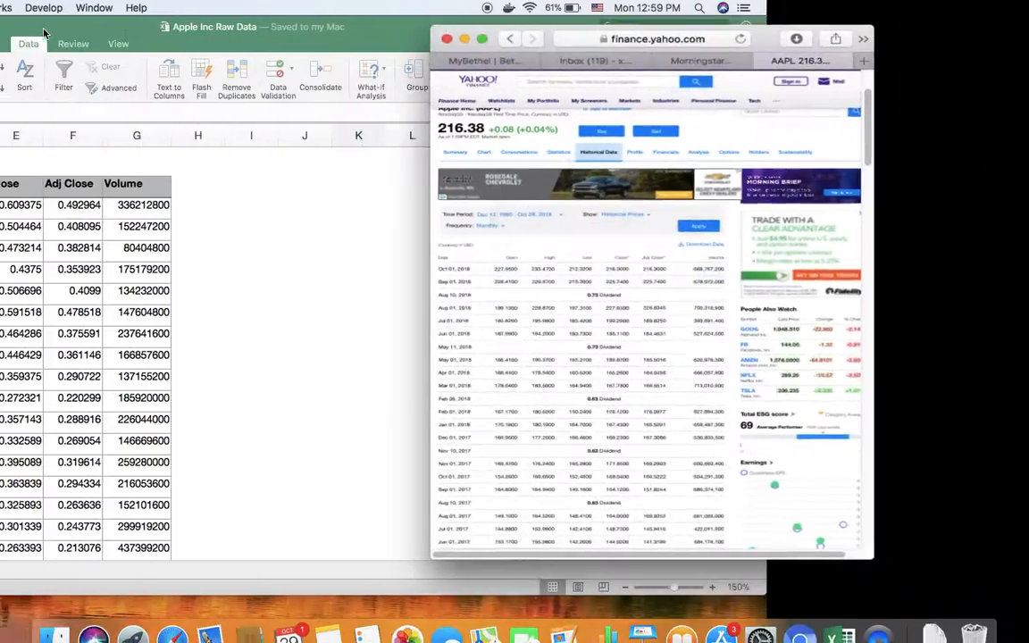
left_click(939, 632)
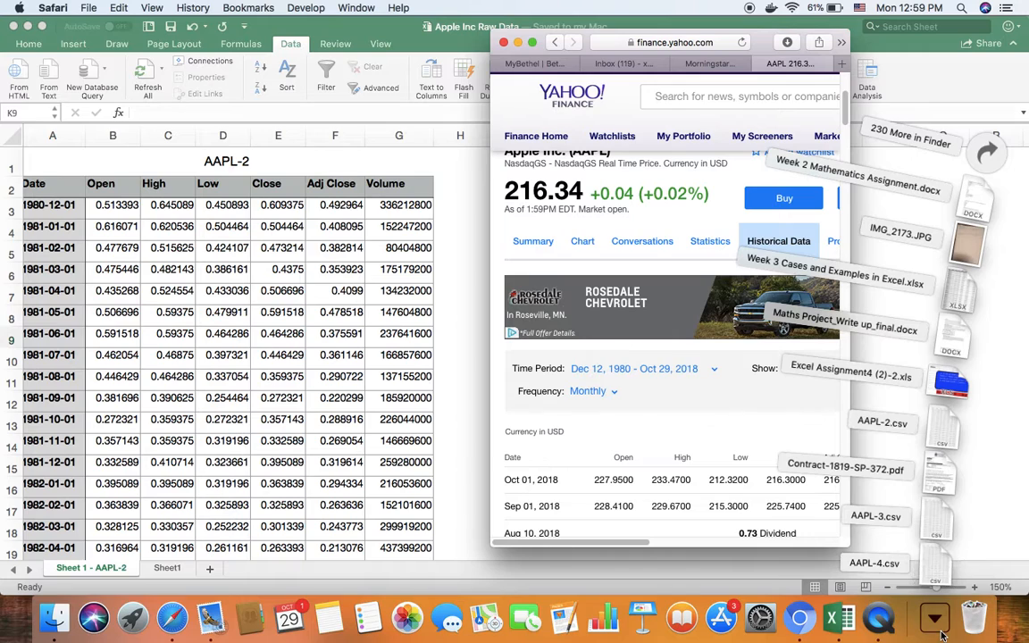
left_click(936, 577)
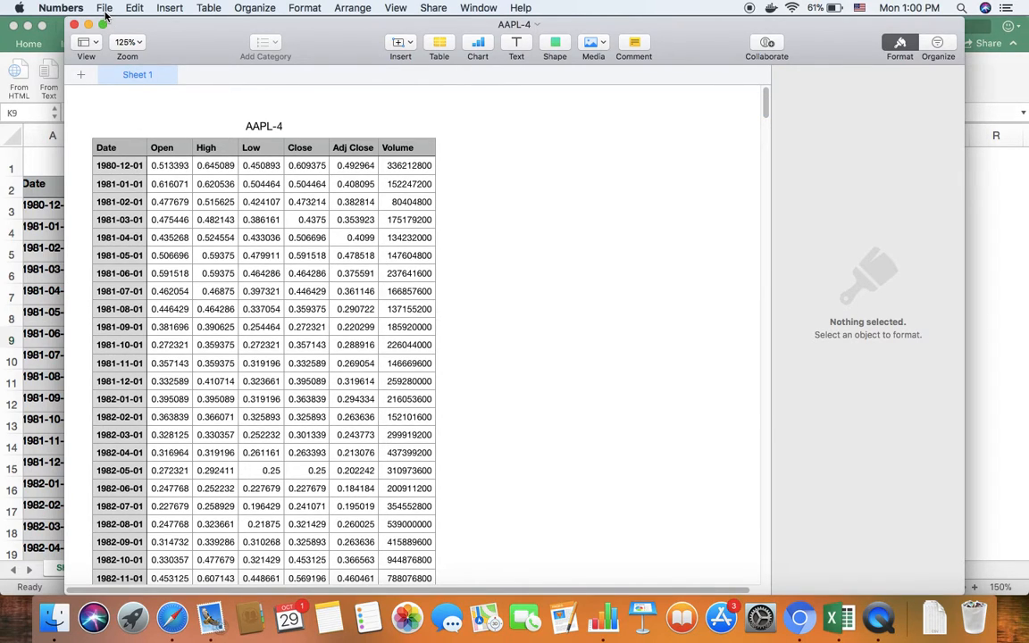
Export the spreadsheet to Excel format as AAPL-4 in the Bethel Teaching folder, with one worksheet per table.
left_click(105, 9)
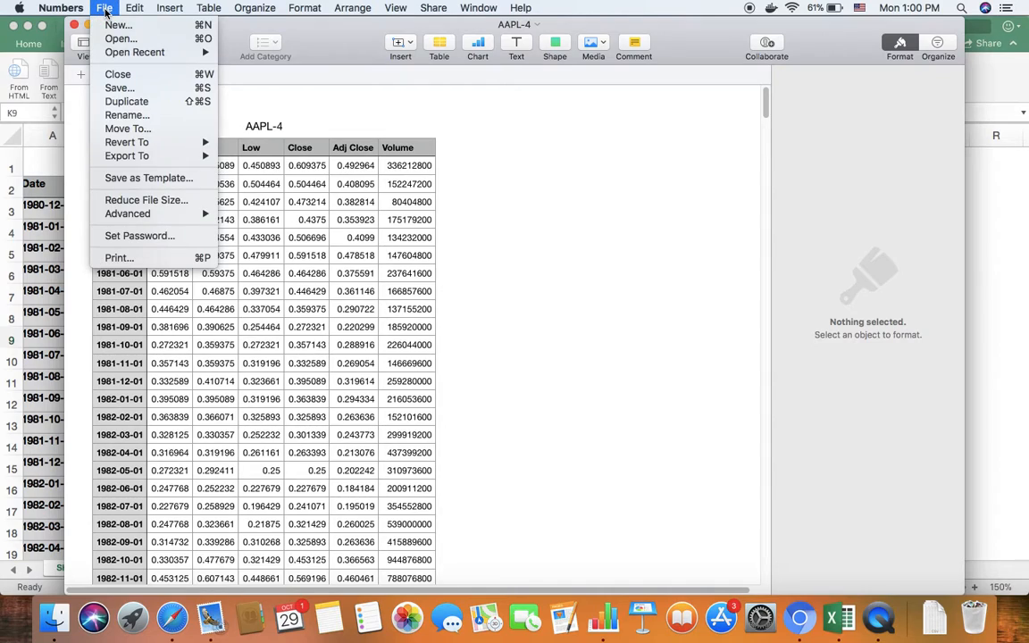
mouse_move(120, 162)
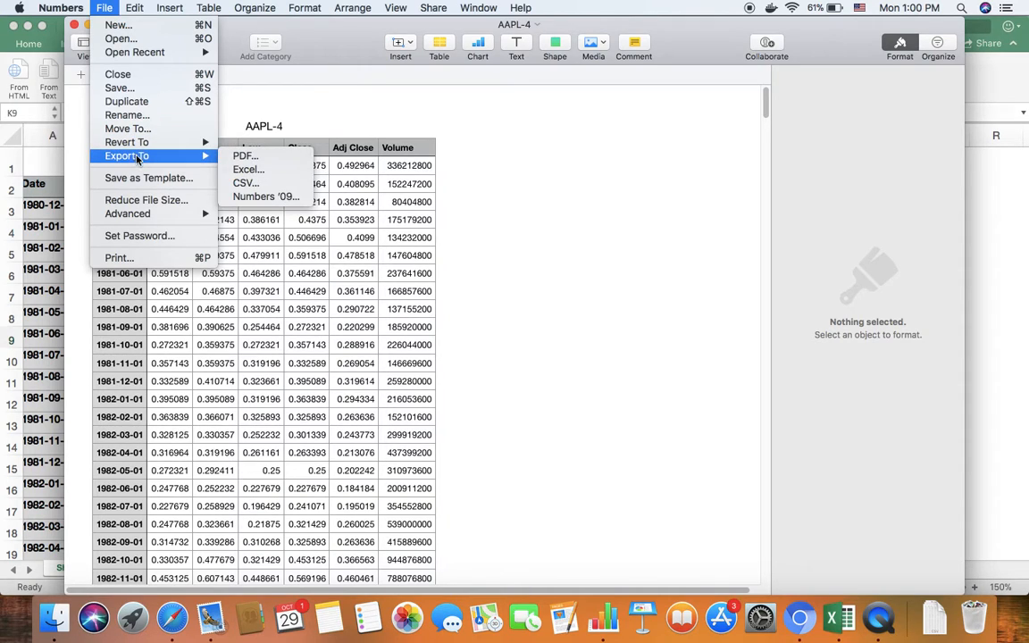
left_click(245, 171)
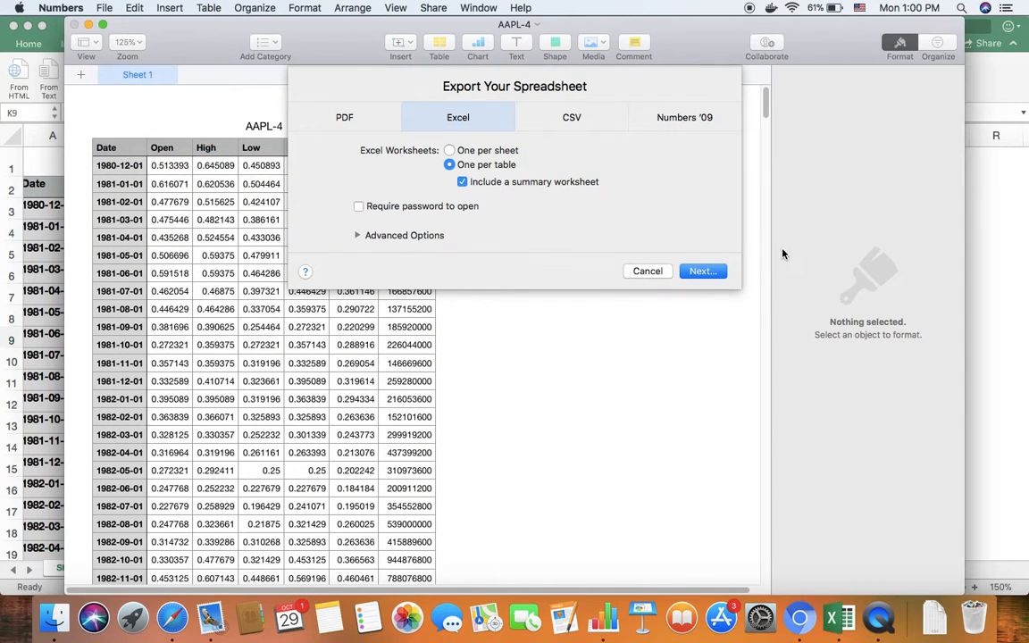
left_click(694, 271)
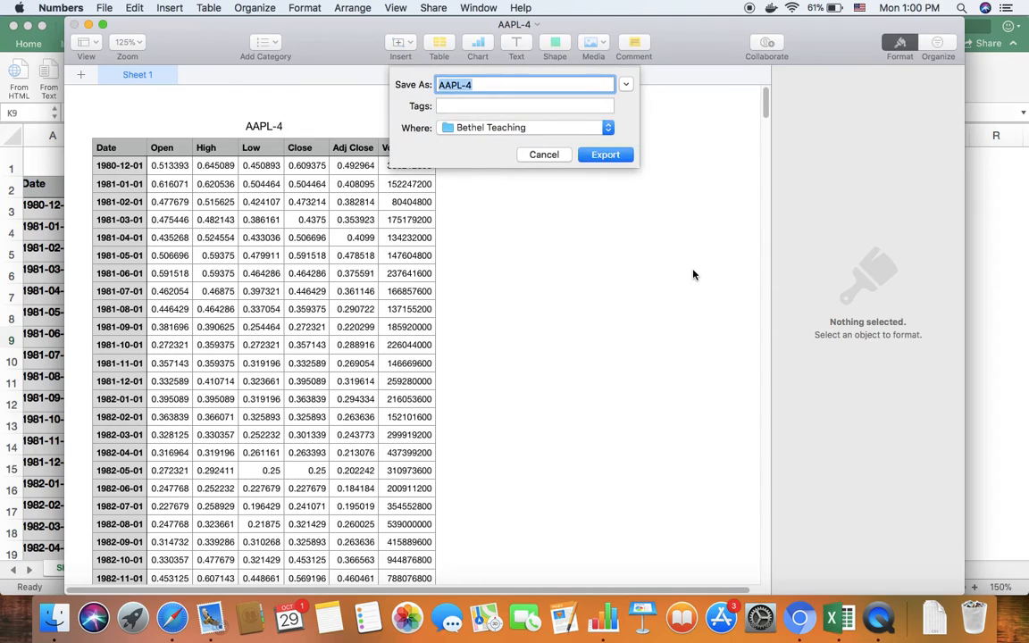
left_click(602, 155)
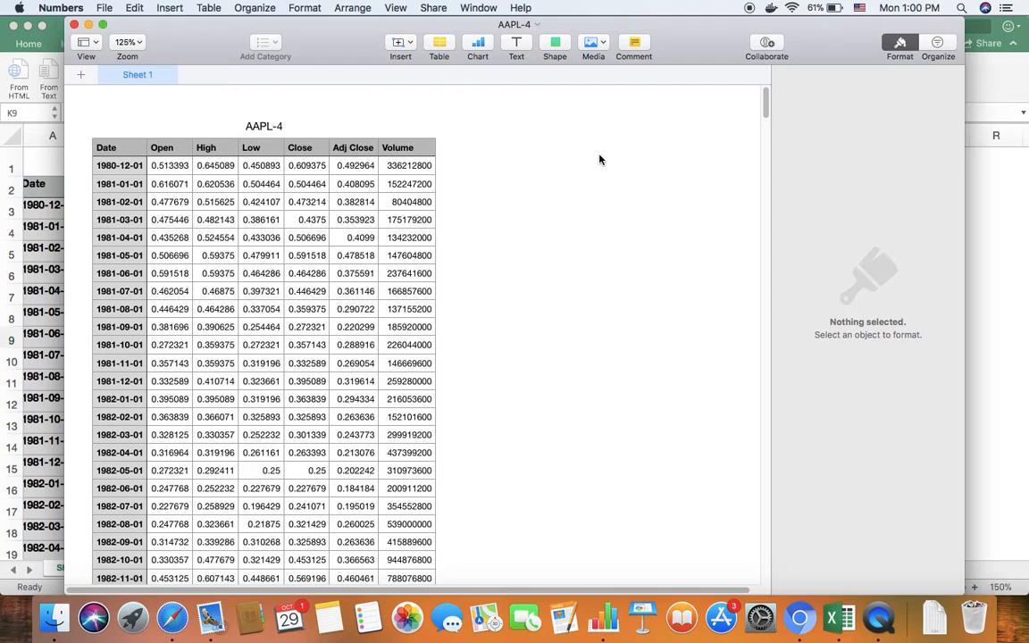
Close the AAPL-4 Numbers document and the Apple Inc Raw Data workbook, and minimize the browser window.
left_click(73, 25)
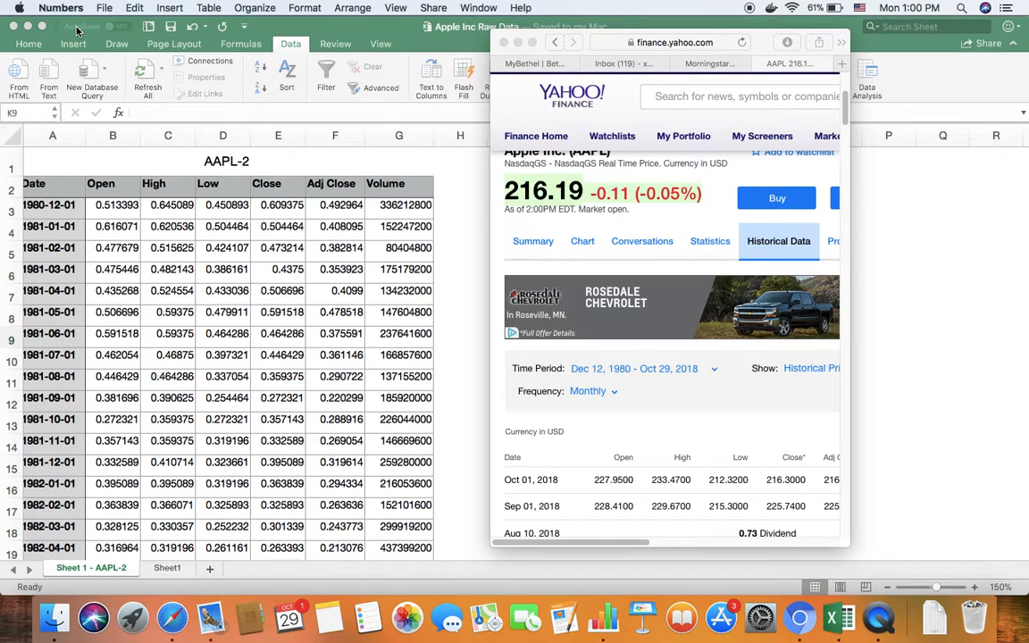
left_click(517, 42)
right_click(50, 625)
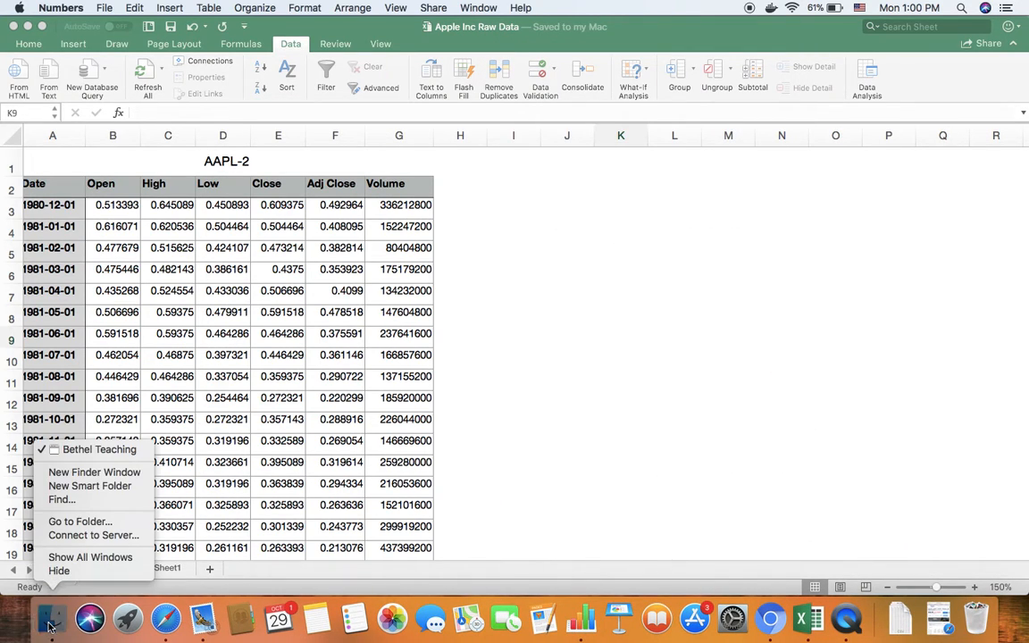
left_click(52, 621)
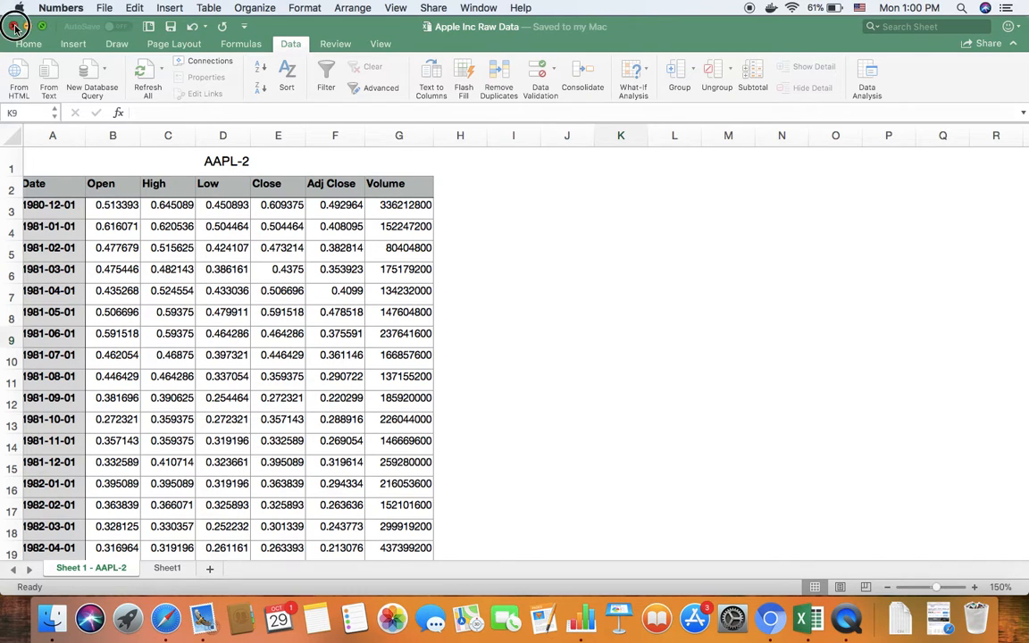
left_click(14, 27)
Open the exported AAPL-4 workbook from the Bethel Teaching folder in Excel and make its window full screen.
left_click(52, 622)
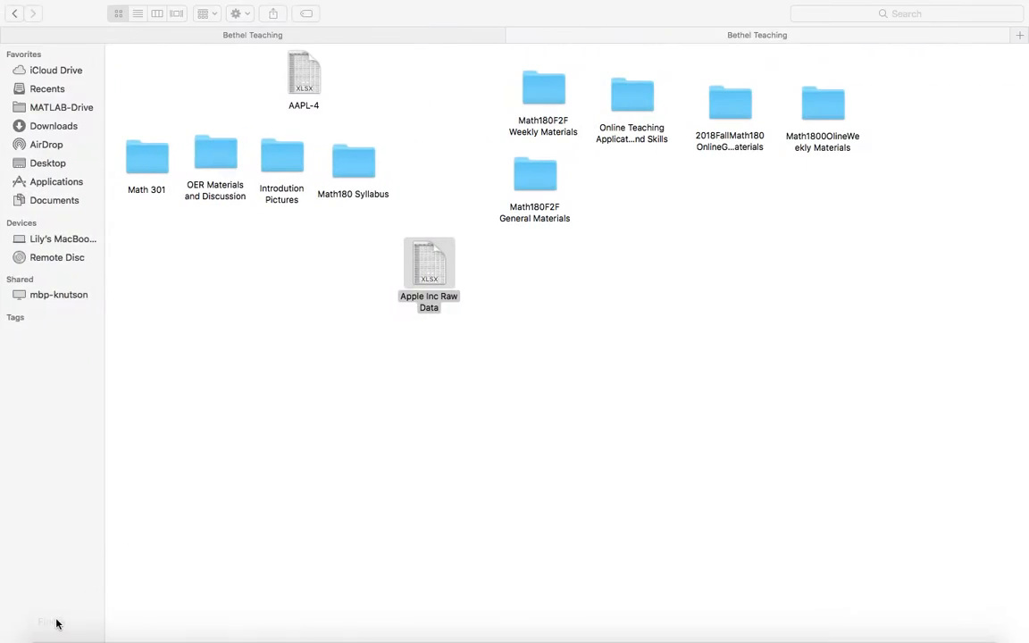
left_click(557, 404)
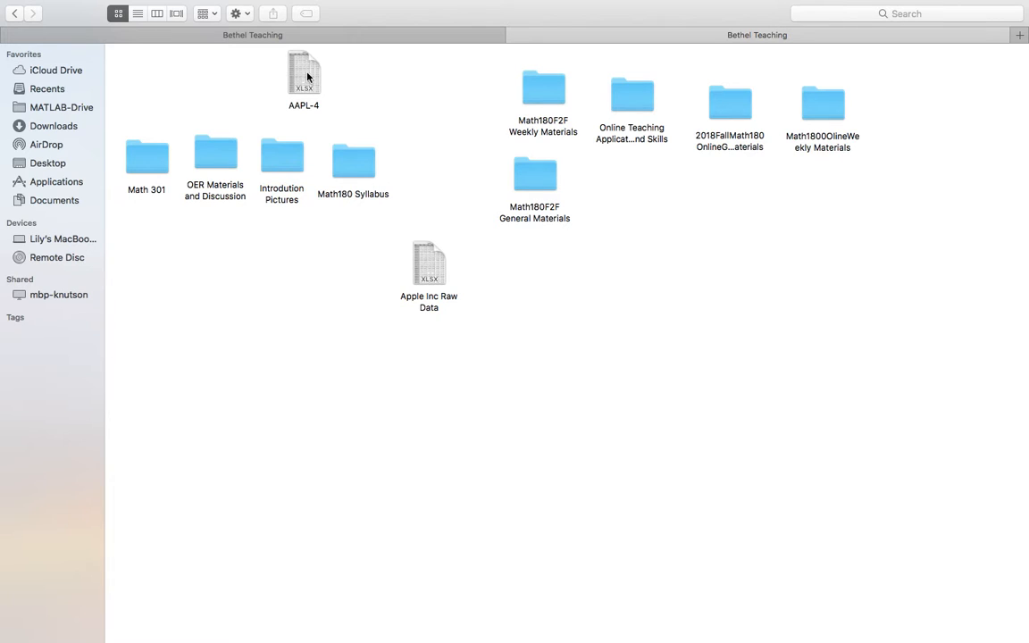
double_click(303, 76)
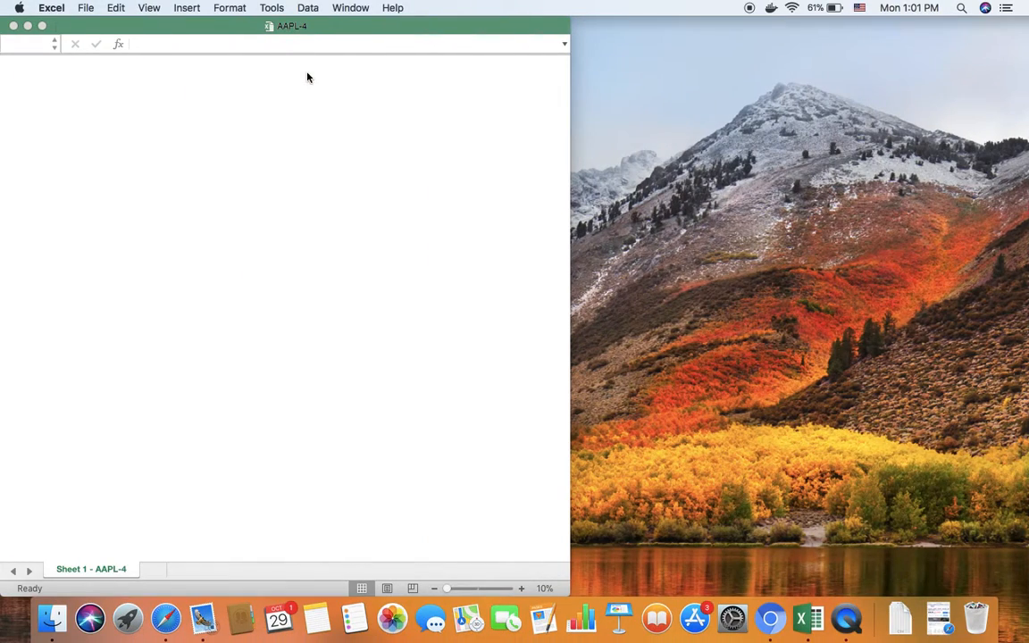
left_click(40, 27)
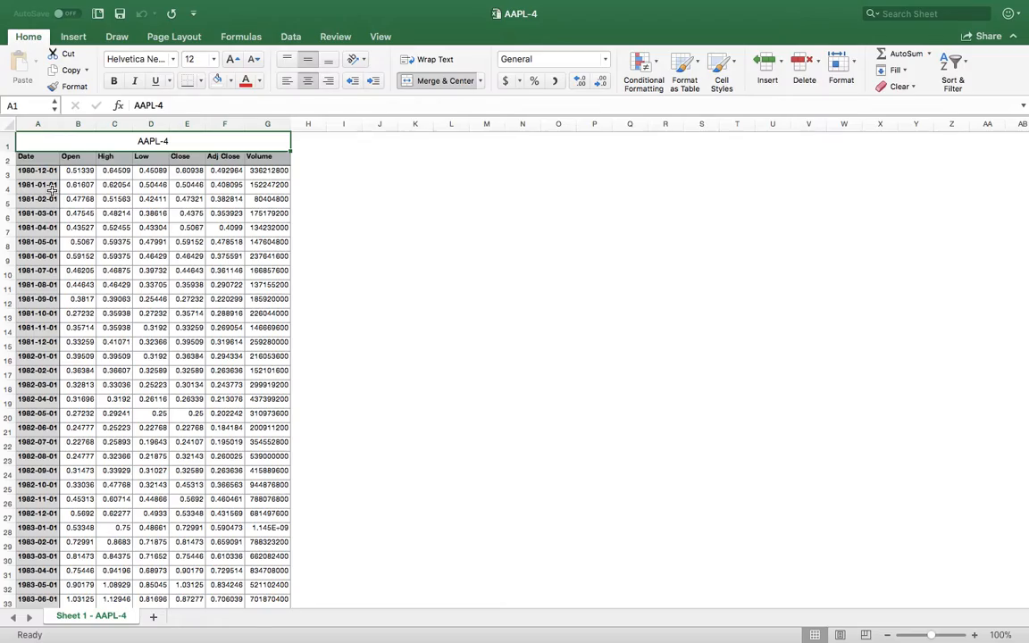
Examine the monthly price rows of the AAPL-4 sheet from the first date to the last.
scroll(49, 321, "down", 20)
scroll(49, 341, "down", 20)
scroll(49, 341, "up", 20)
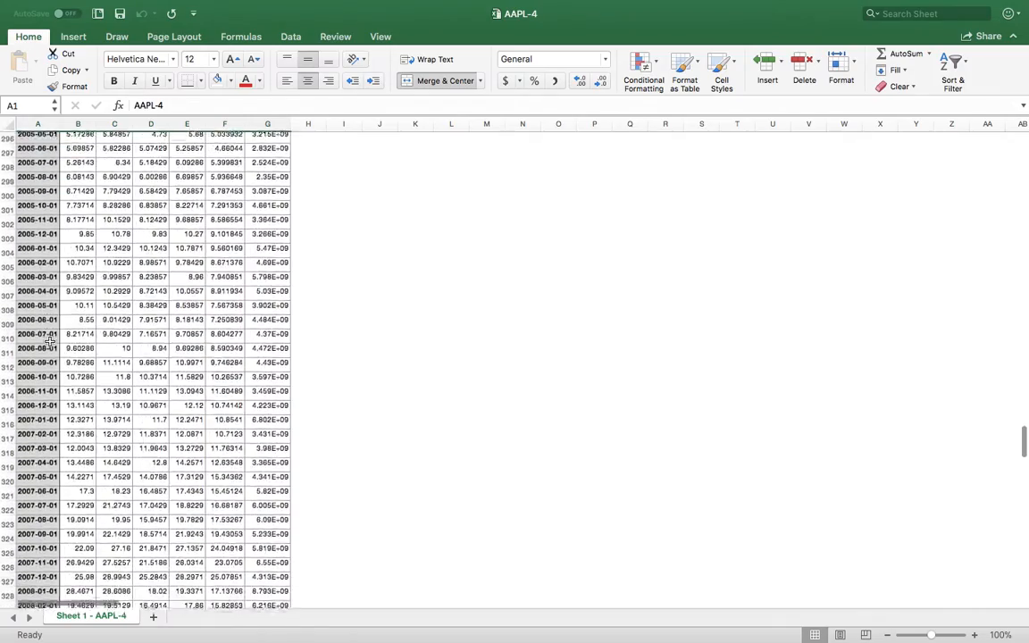
scroll(49, 342, "down", 20)
scroll(49, 341, "down", 20)
scroll(49, 339, "up", 8)
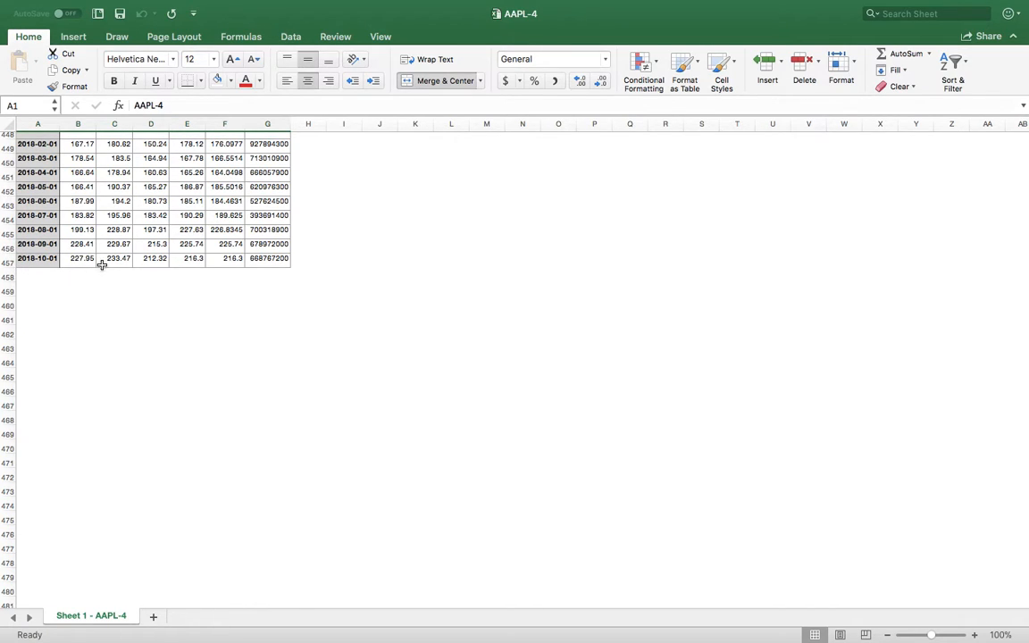
scroll(125, 260, "up", 20)
scroll(149, 257, "up", 20)
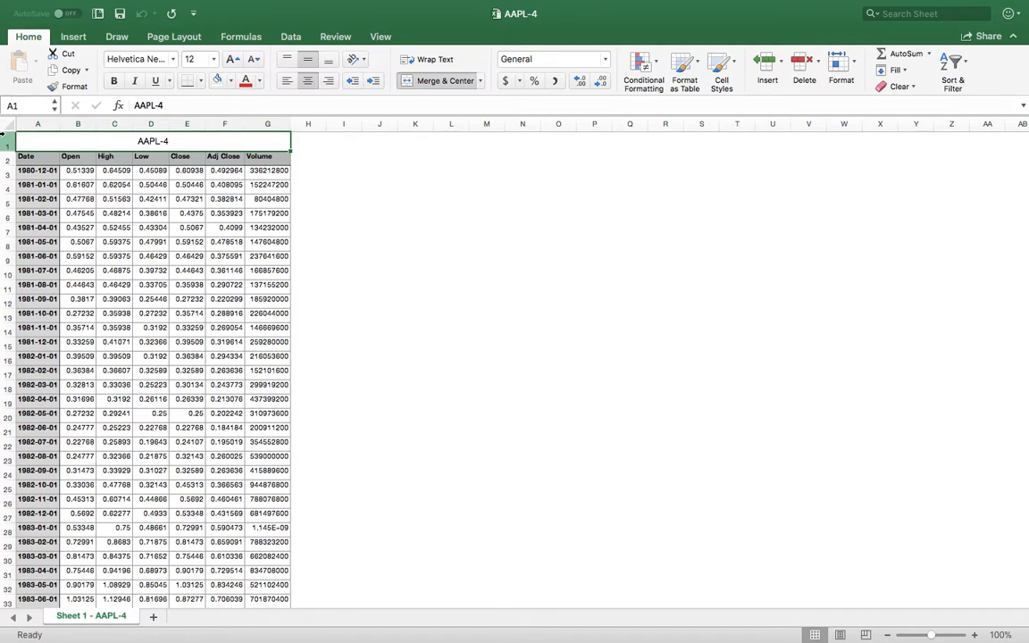
Examine the Adj Close column and locate the December rows for 1981 and 1982.
left_click(225, 241)
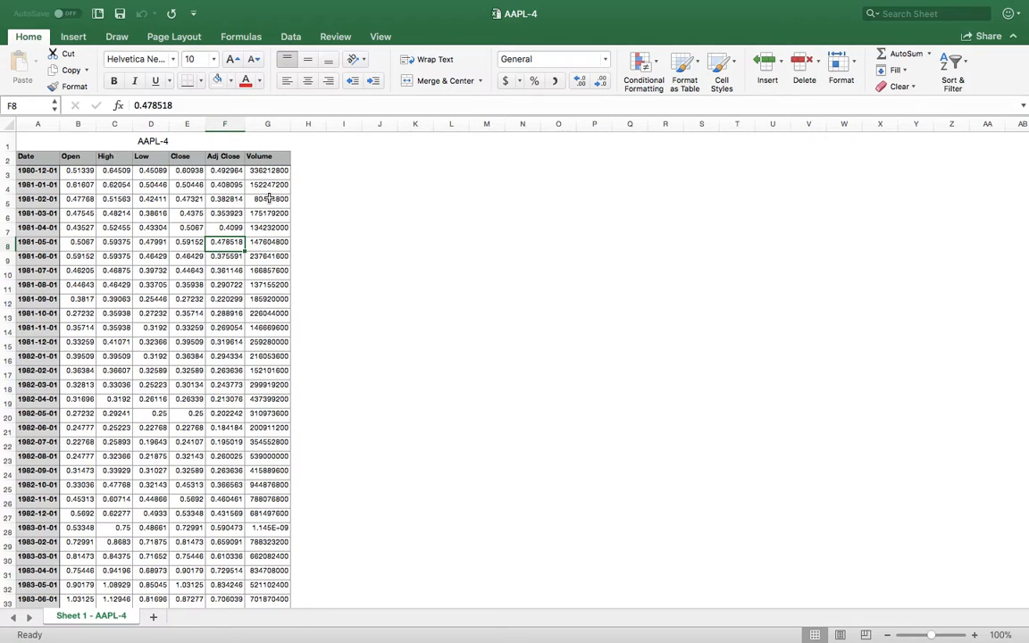
left_click(51, 344)
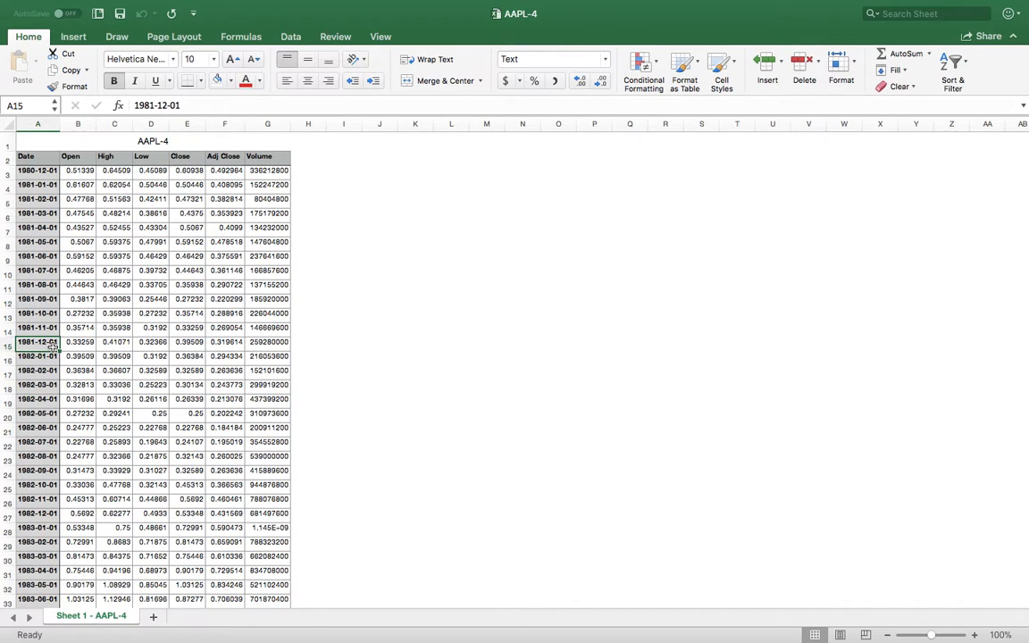
scroll(50, 402, "down", 4)
left_click(47, 459)
scroll(46, 459, "up", 4)
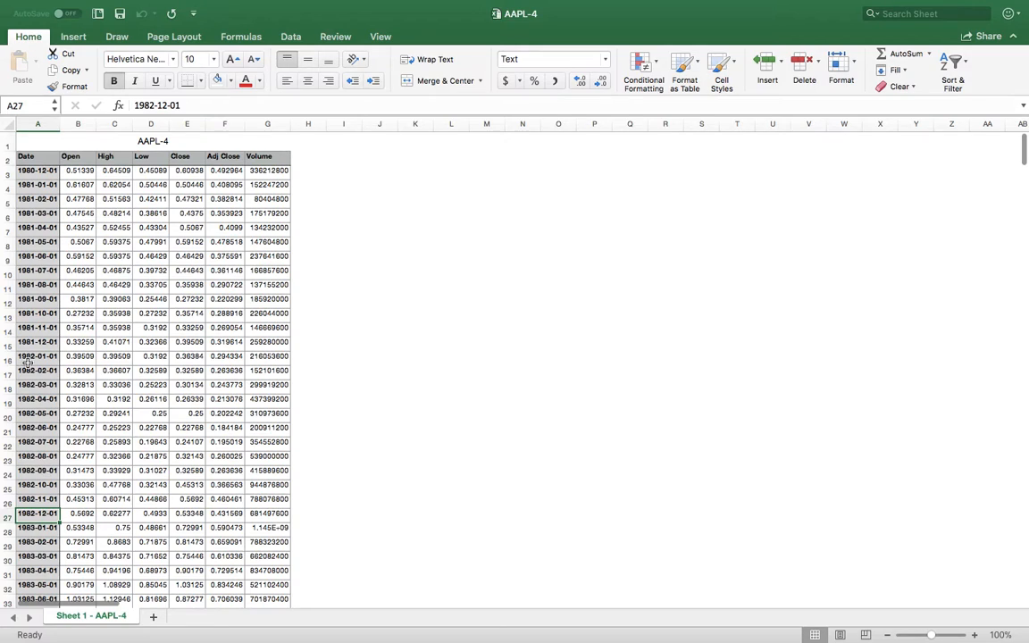
Turn on filtering for the price table and show only the rows whose Date ends with 12-01.
left_click(226, 215)
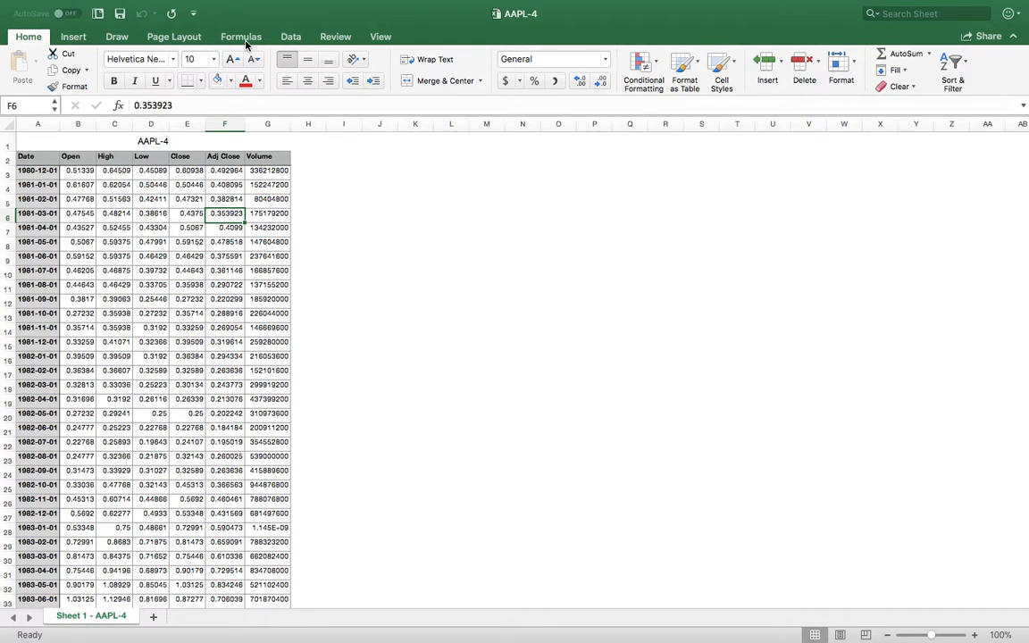
left_click(292, 37)
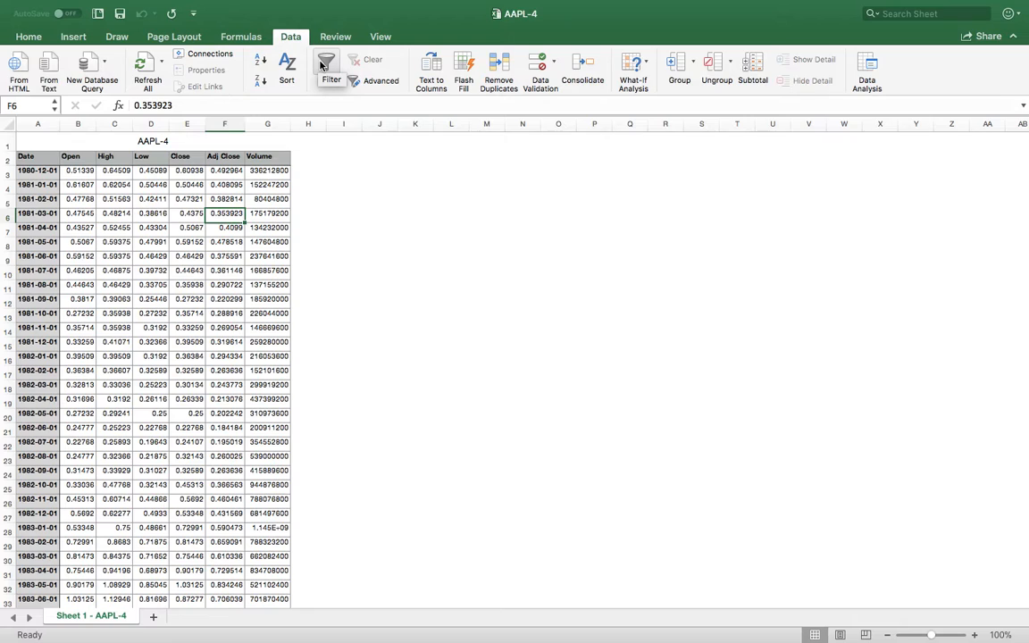
left_click(322, 66)
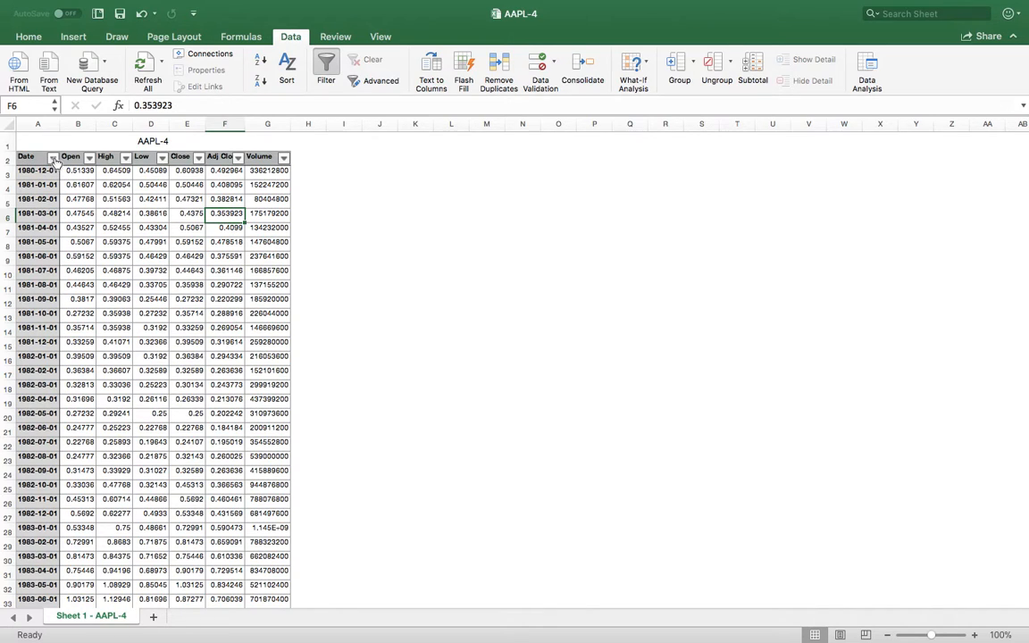
left_click(52, 158)
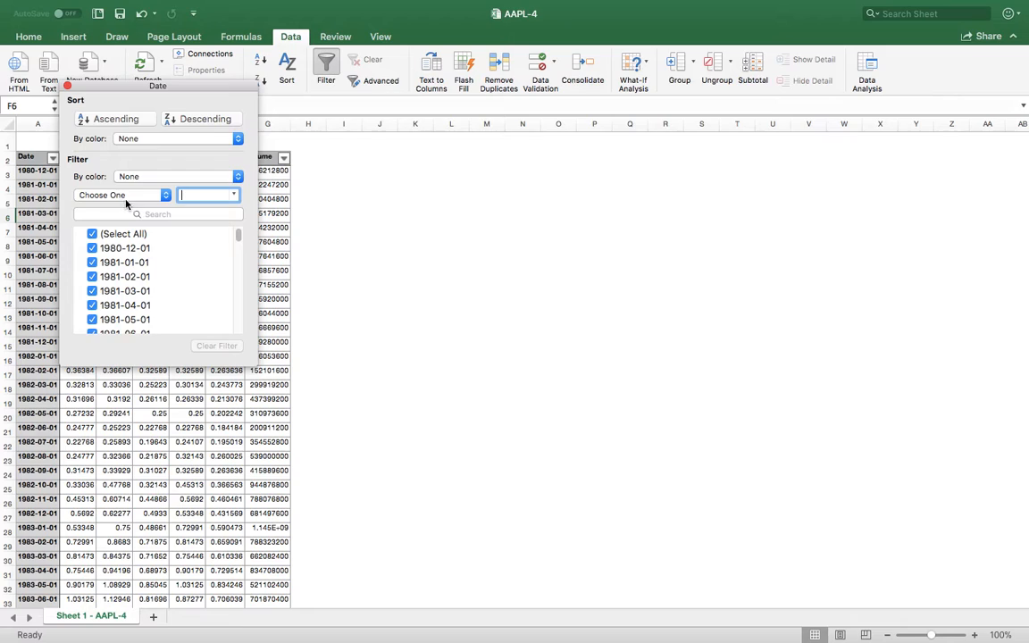
left_click(165, 197)
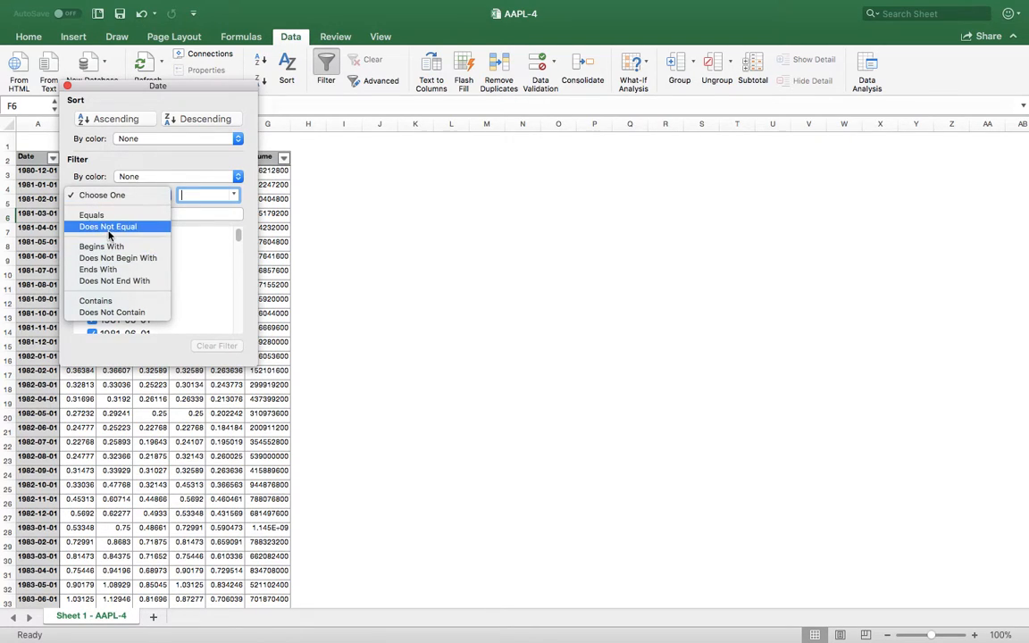
left_click(106, 271)
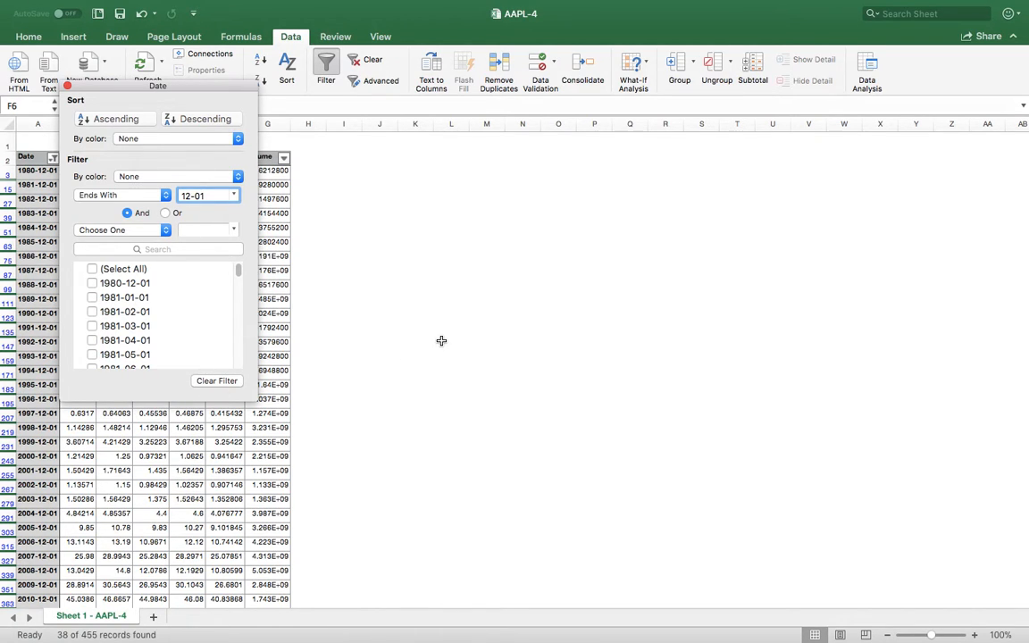
left_click(440, 342)
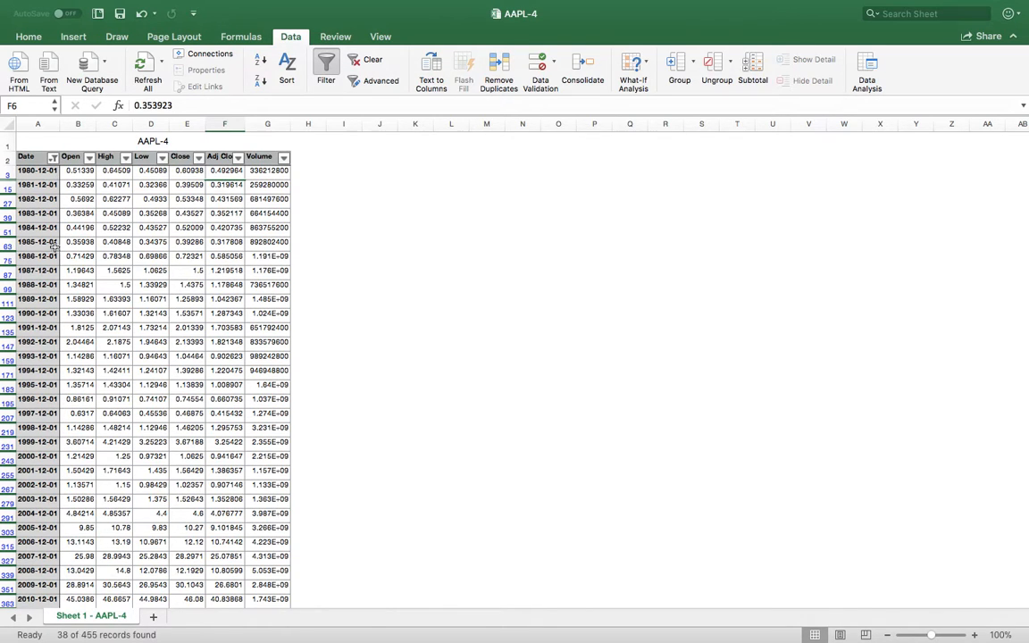
Select the filtered Date column from its header through 2017-12-01 and add a new worksheet.
scroll(54, 223, "down", 5)
scroll(59, 259, "up", 5)
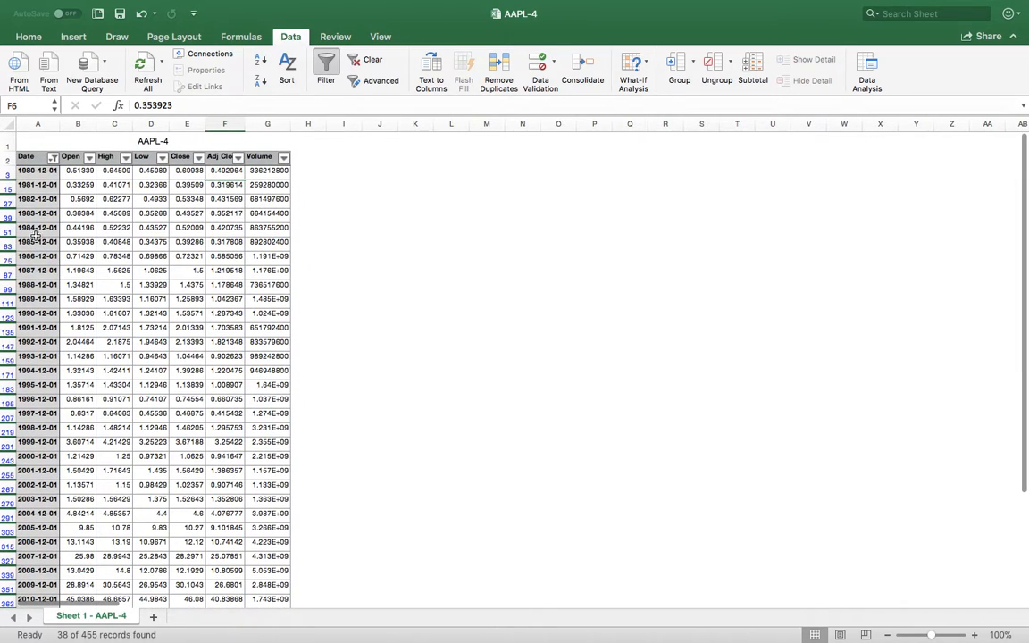
left_click(27, 157)
left_click_drag(27, 157, 47, 509)
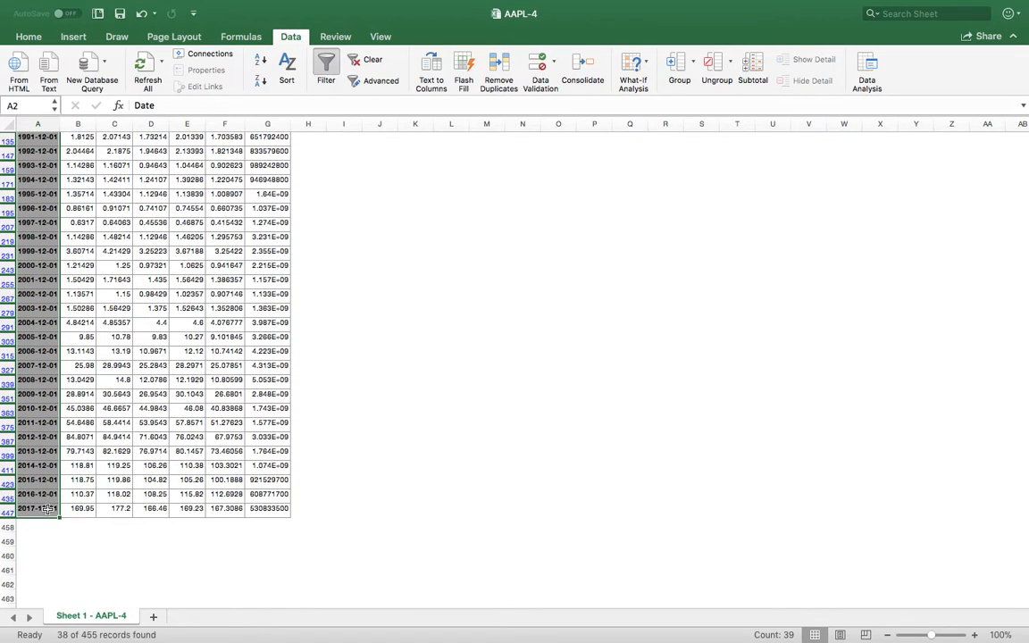
left_click(154, 618)
Copy the filtered Date column from the AAPL-4 sheet into Sheet1 starting at cell A2, and widen column A.
right_click(47, 146)
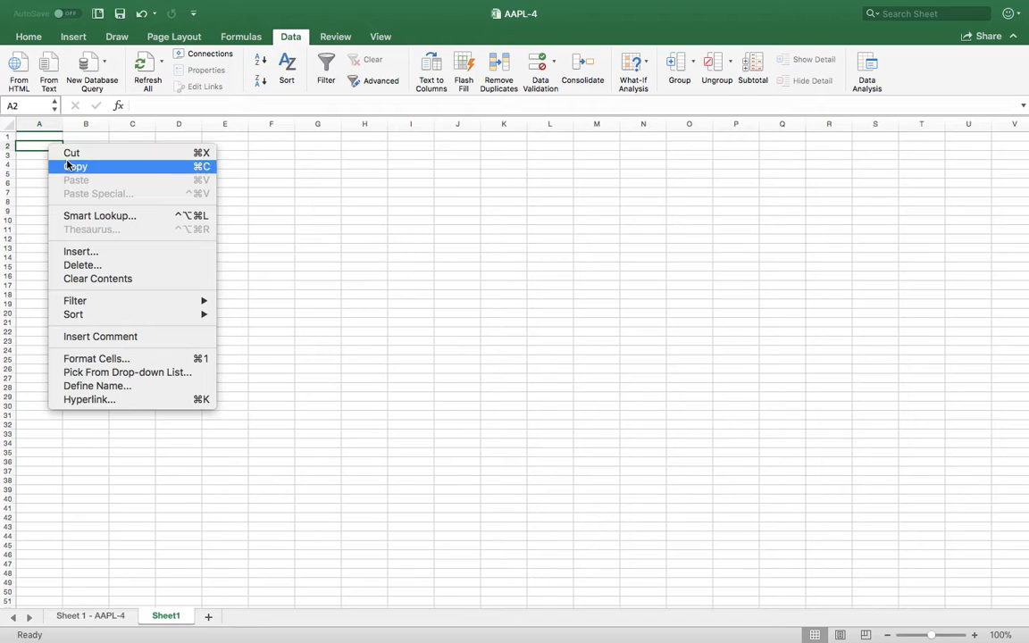
left_click(110, 620)
left_click(110, 620)
right_click(33, 250)
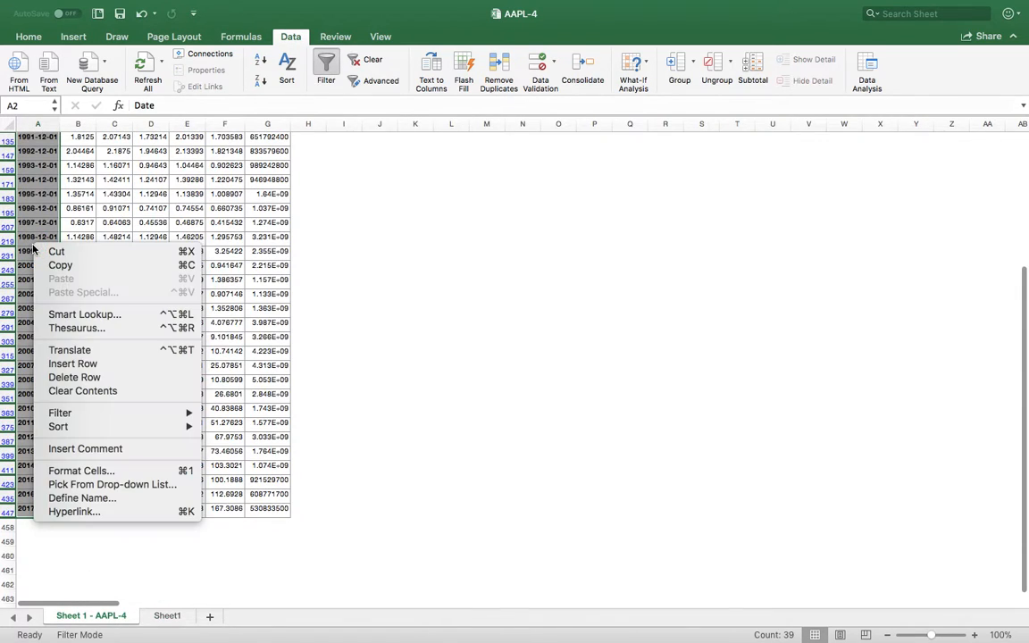
left_click(59, 266)
left_click(166, 616)
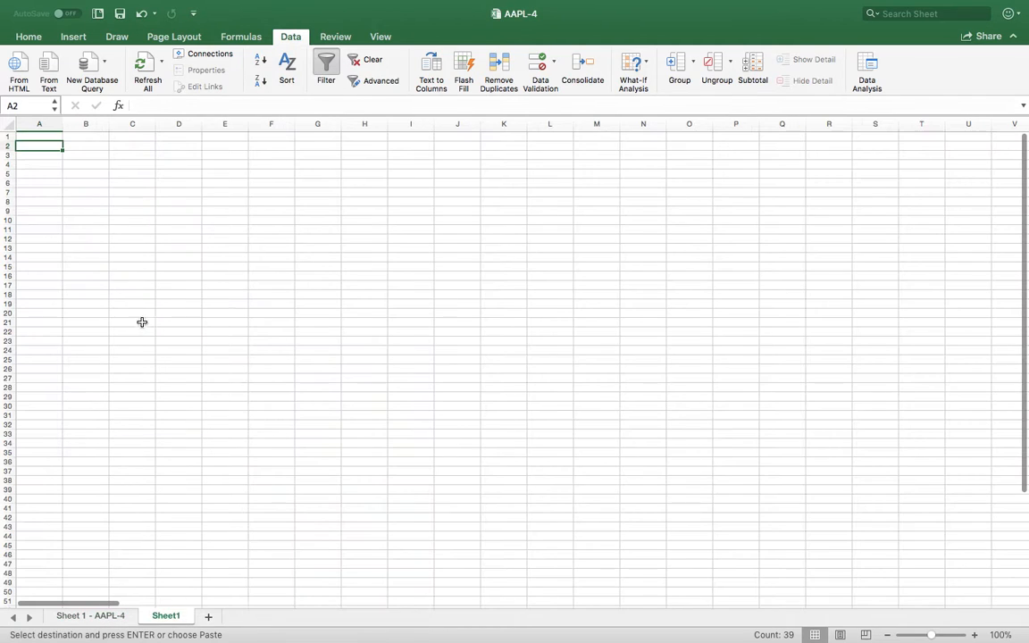
right_click(48, 150)
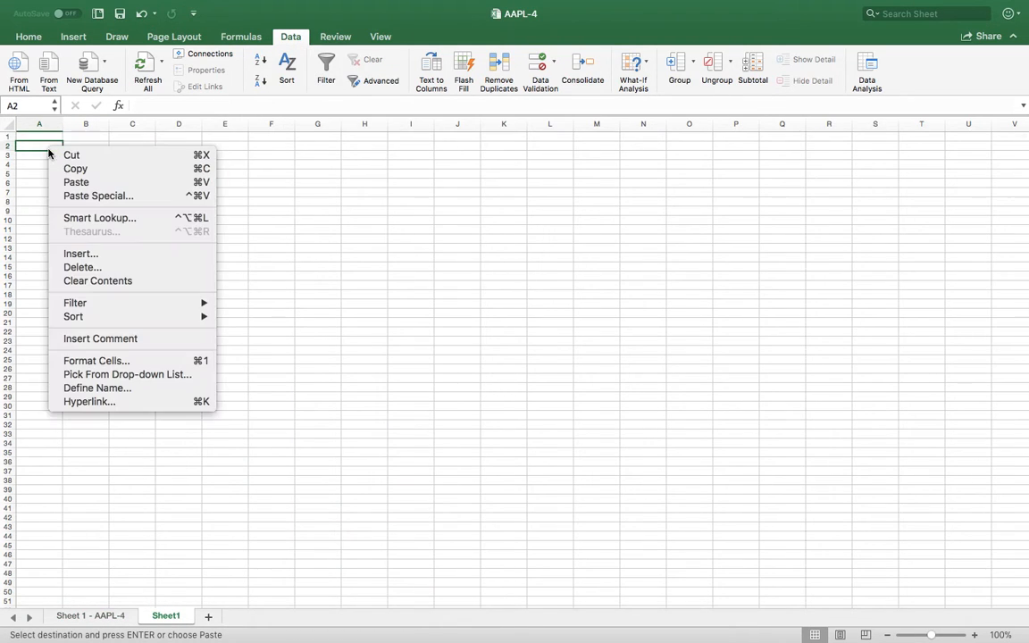
left_click(76, 183)
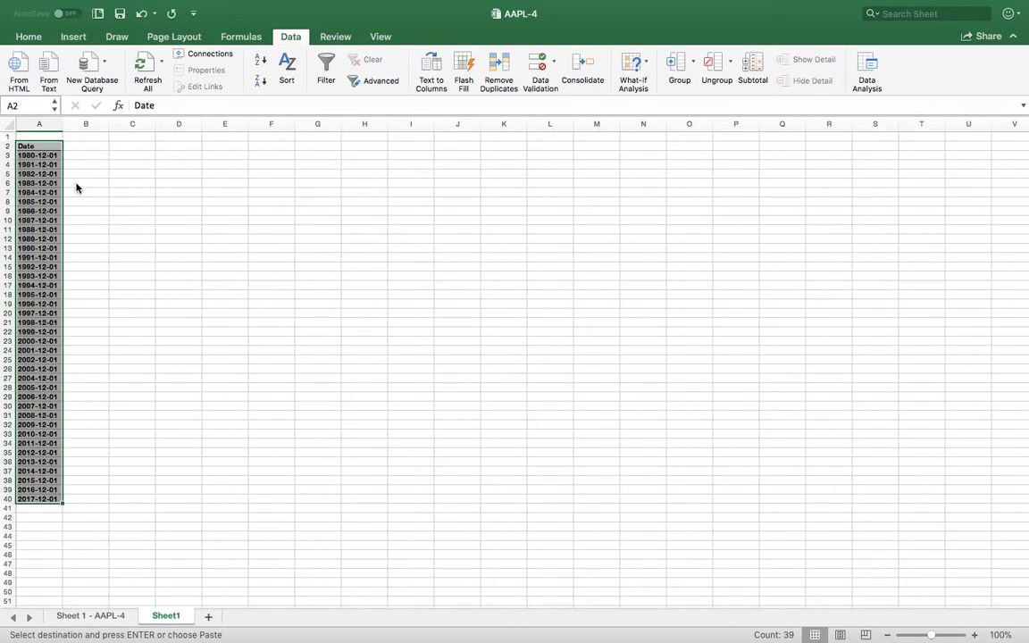
left_click_drag(64, 121, 78, 125)
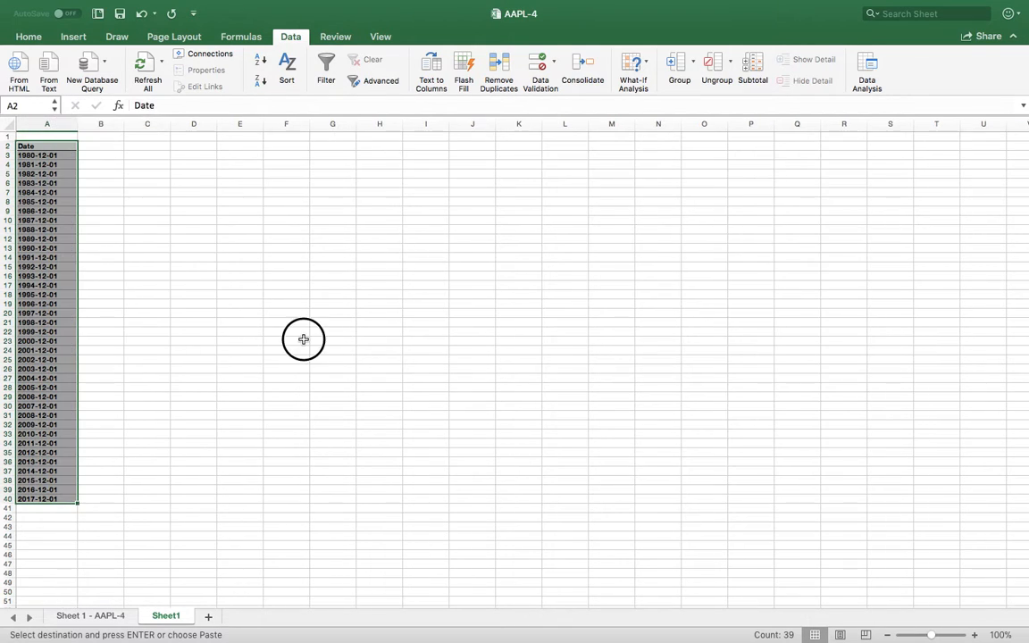
left_click(302, 338)
Copy the filtered Adj Close column of the AAPL-4 sheet from its header through the 2017-12-01 row.
left_click(110, 616)
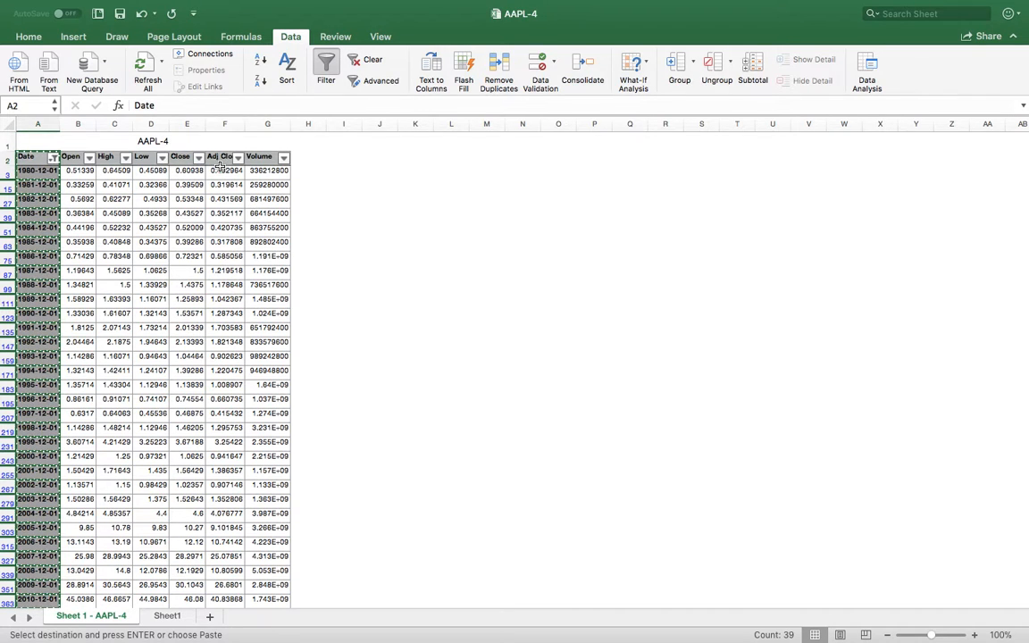
left_click_drag(220, 158, 225, 495)
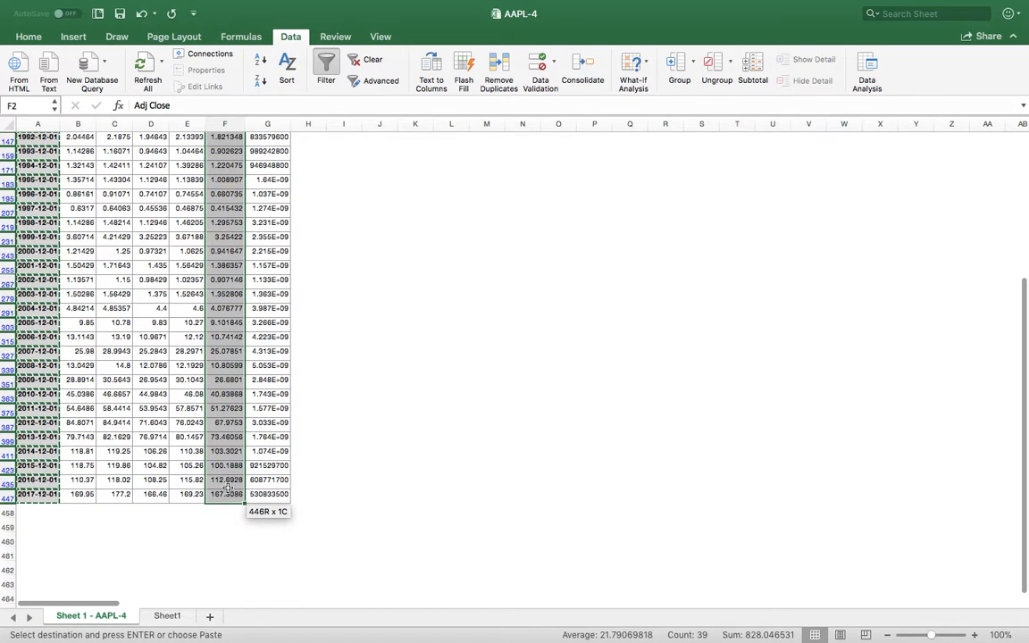
right_click(221, 436)
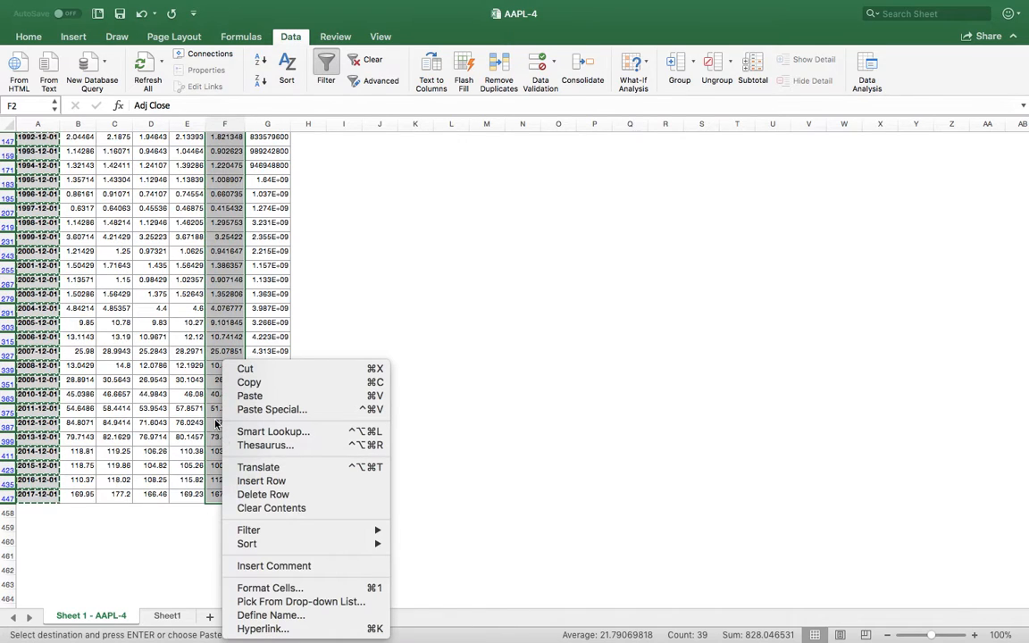
left_click(244, 382)
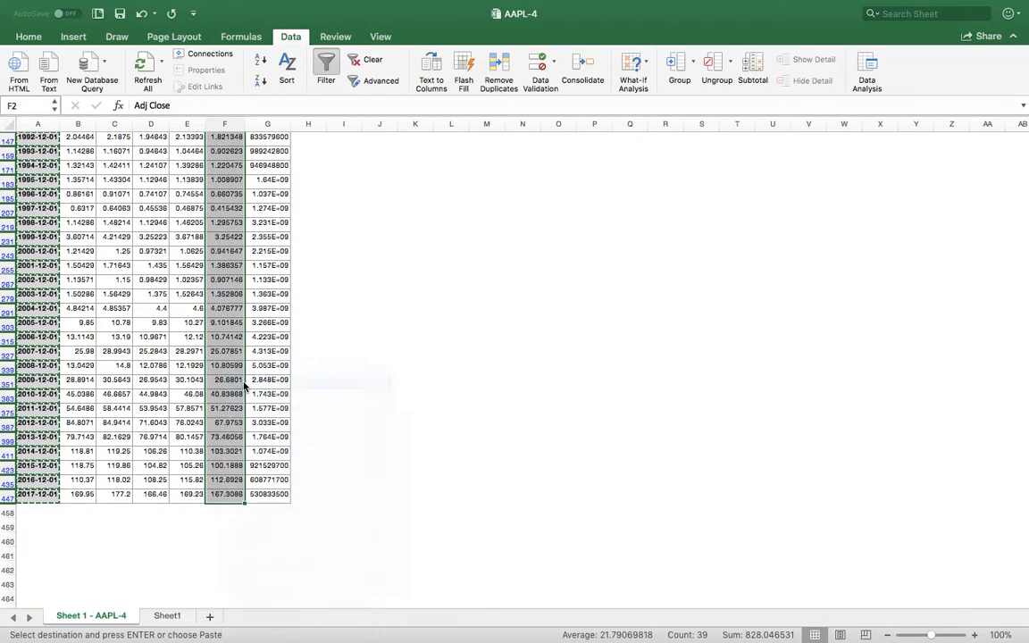
Paste the copied Adj Close prices into Sheet1 starting at cell B2, and widen columns A and B.
scroll(205, 357, "up", 20)
left_click(166, 615)
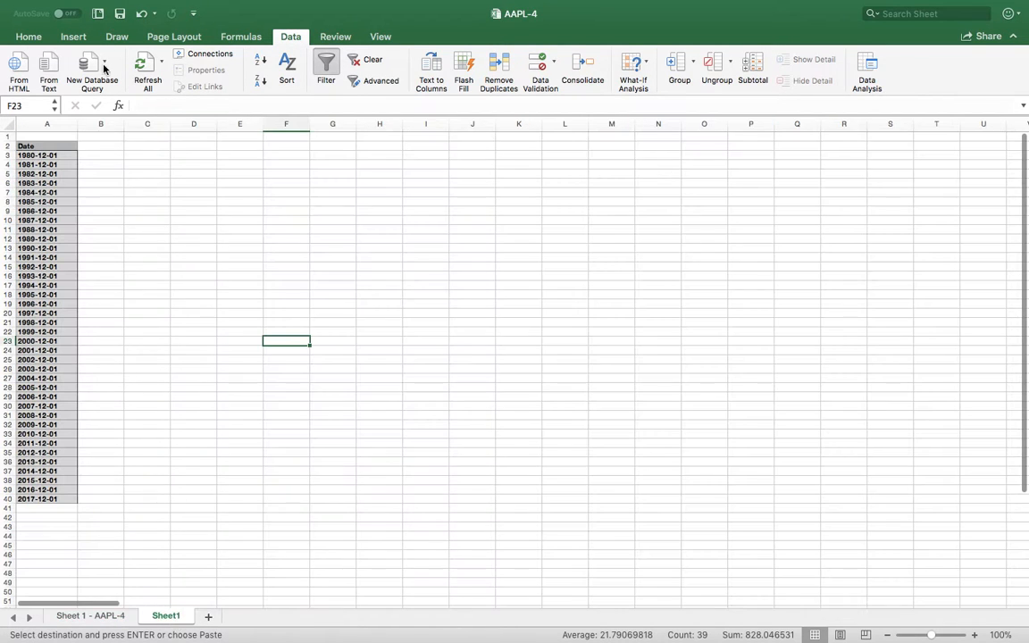
left_click(101, 147)
right_click(102, 148)
left_click(132, 183)
left_click(250, 301)
left_click_drag(123, 124, 142, 131)
left_click_drag(78, 124, 91, 126)
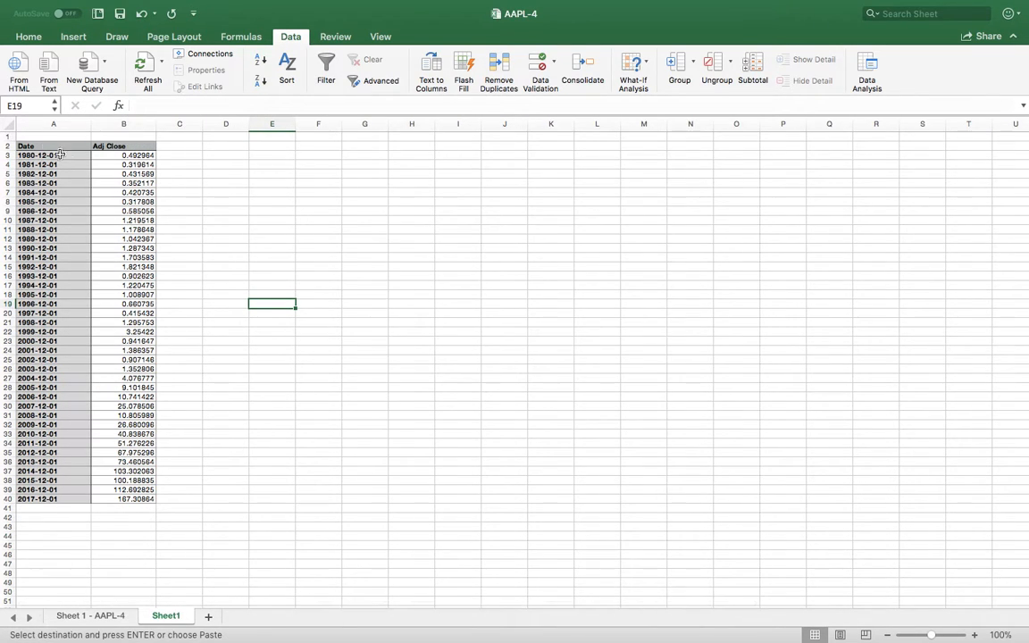
Enter the title AAPL in cell A1 above the Date header on Sheet1.
left_click(70, 137)
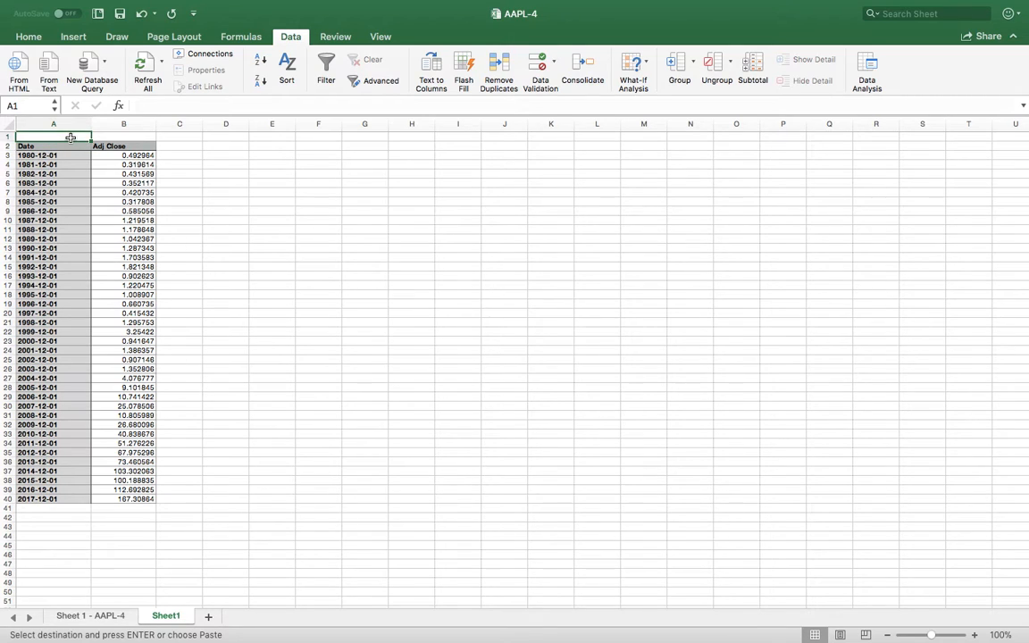
type("AAP")
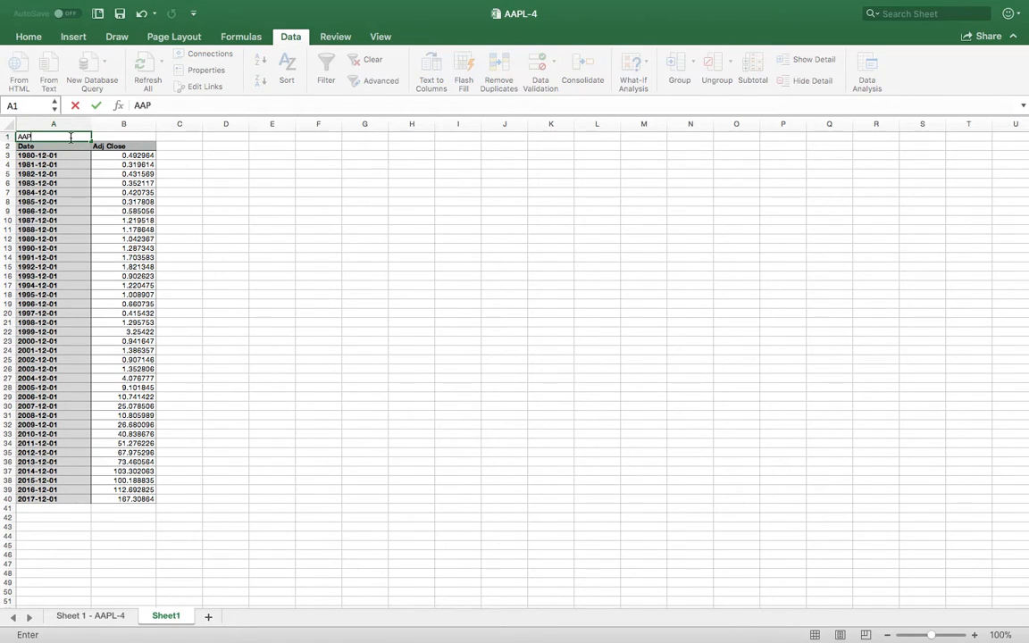
type("L")
left_click(326, 359)
left_click(284, 507)
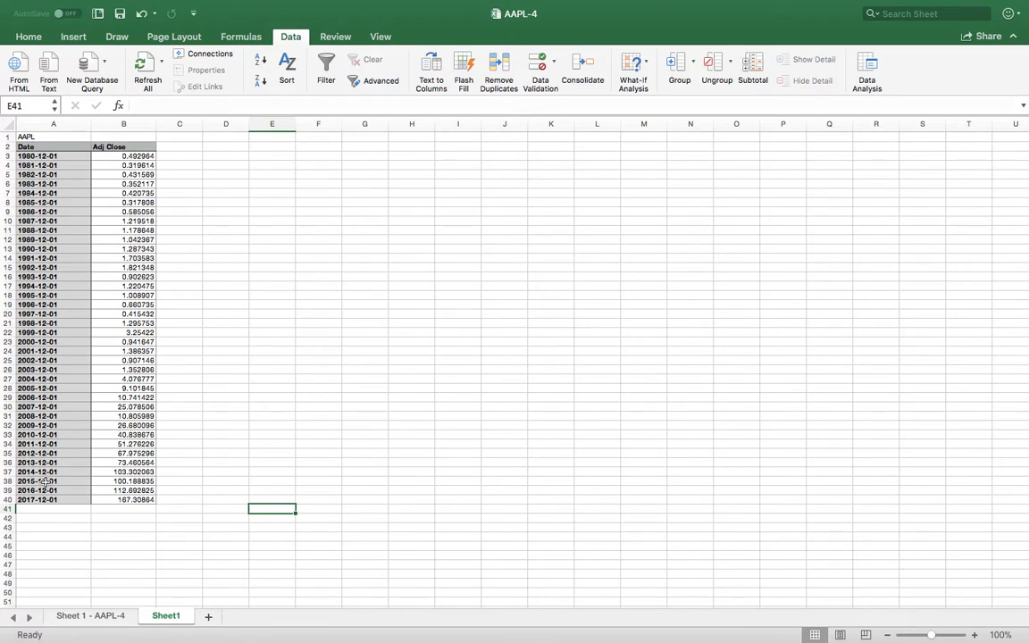
Turn off filtering on the AAPL-4 sheet to show all monthly rows again, look through them, and return to Sheet1.
left_click(90, 618)
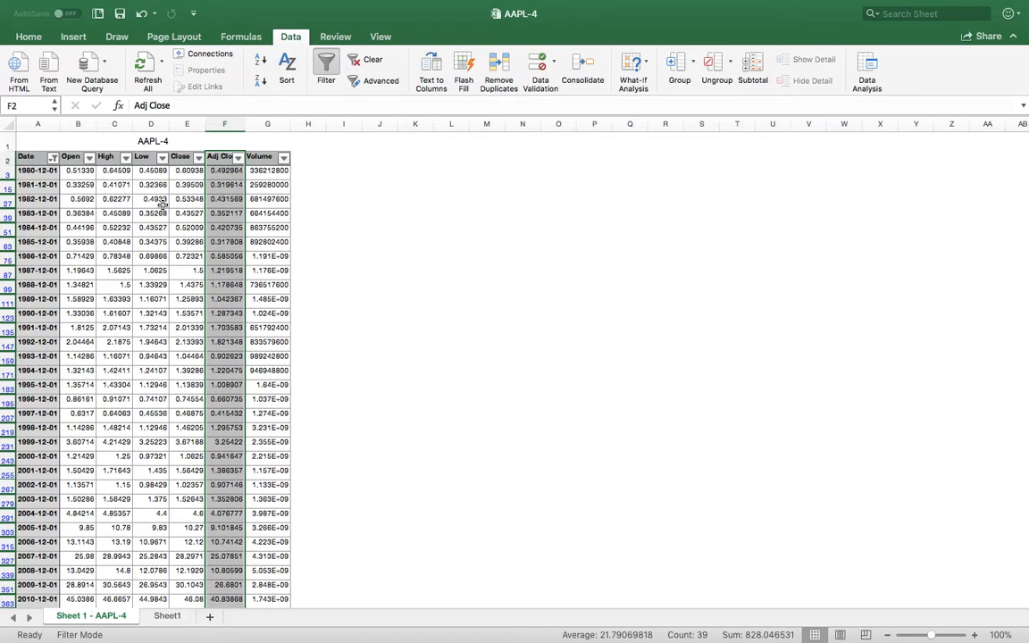
left_click(326, 69)
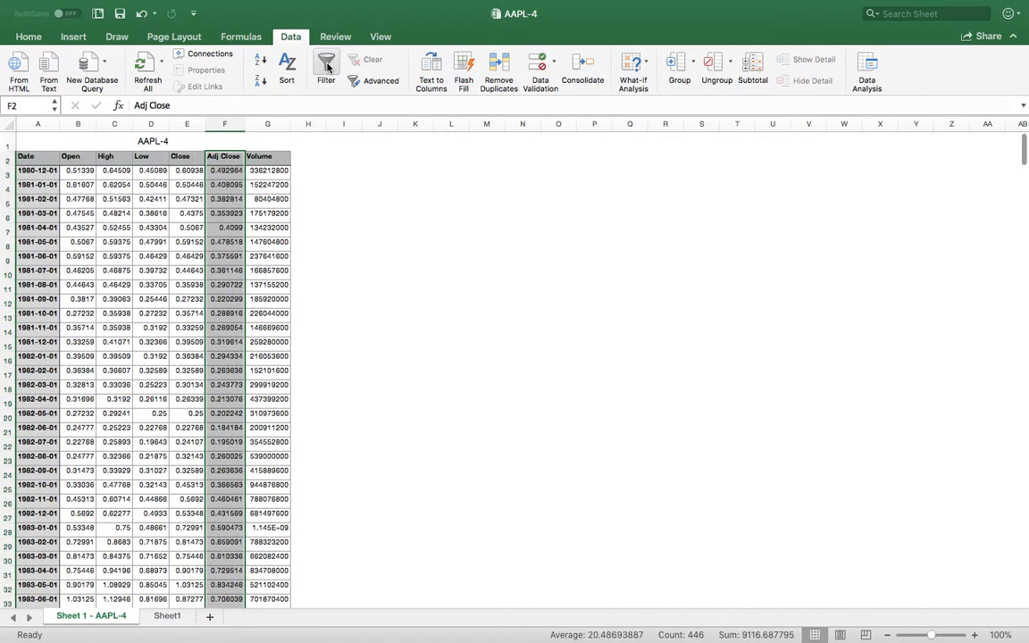
left_click(465, 288)
scroll(383, 302, "down", 5)
scroll(382, 303, "down", 20)
scroll(382, 303, "up", 20)
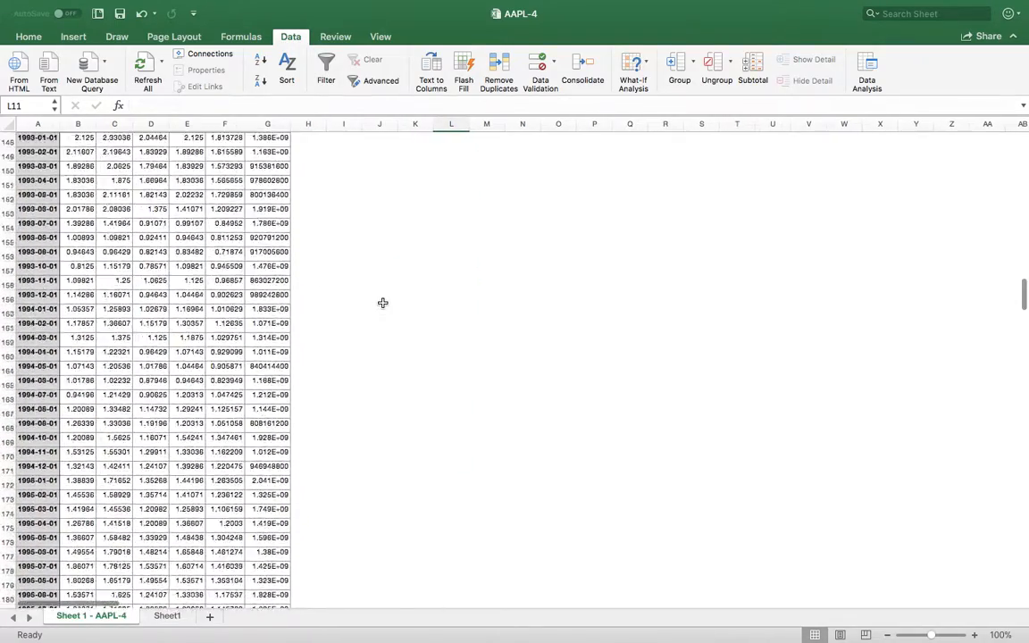
scroll(382, 302, "up", 6)
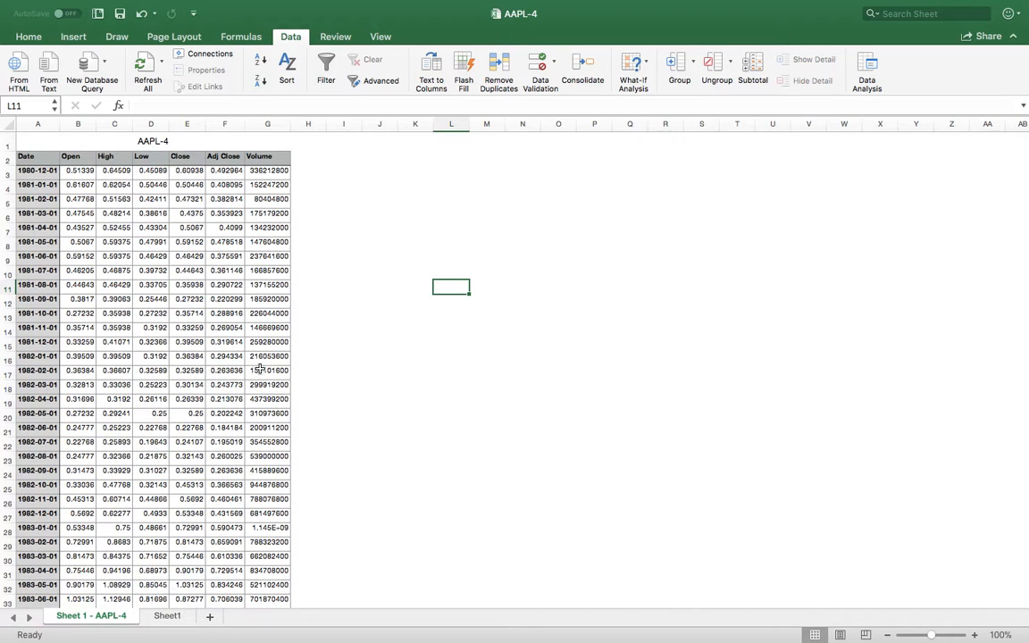
left_click(167, 617)
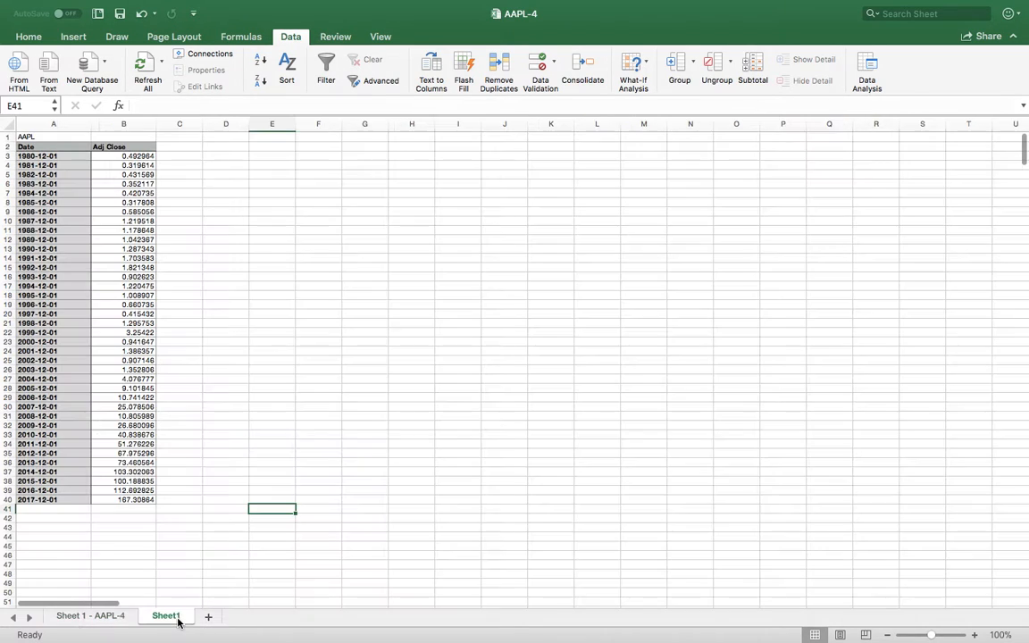